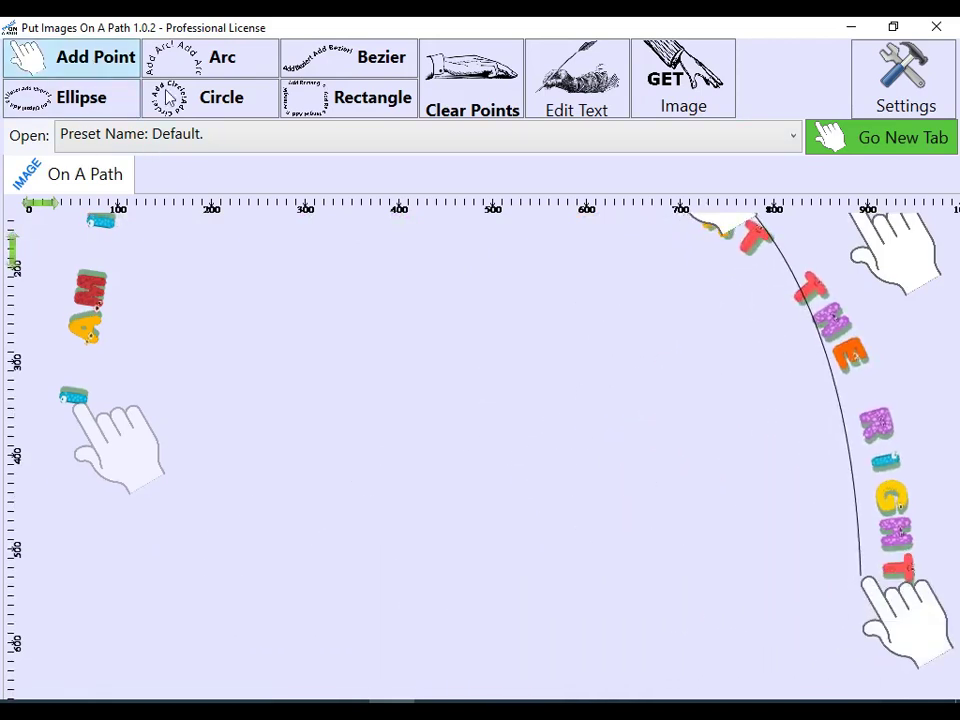
- Extend the letter path with three more points placed across the lower part of the canvas, leading back toward its left side
scroll(757, 525, down, 2)
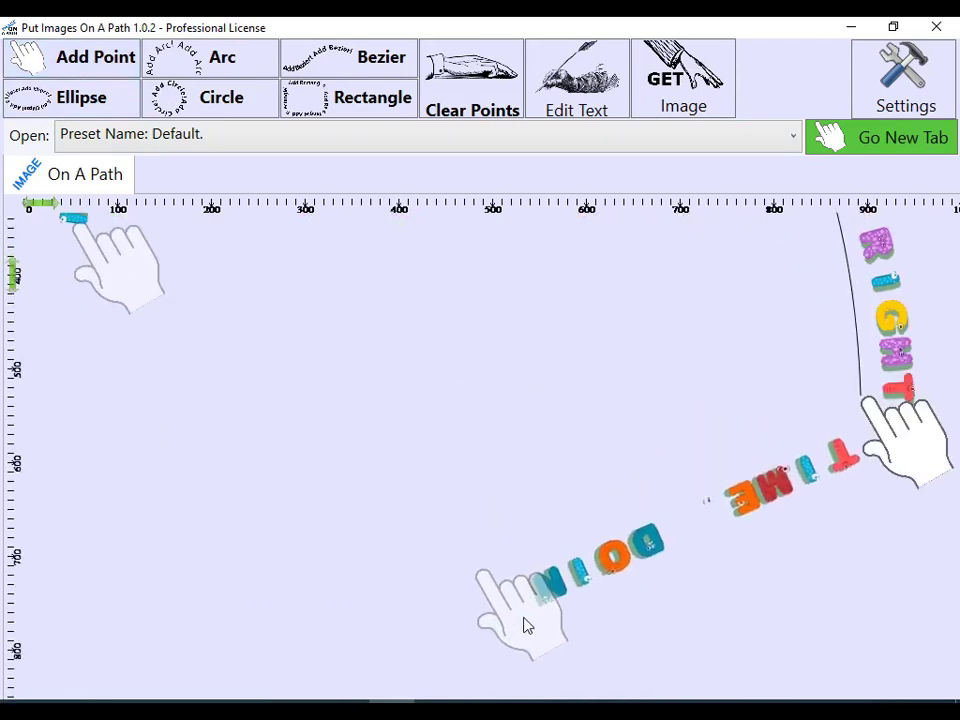
scroll(540, 507, down, 1)
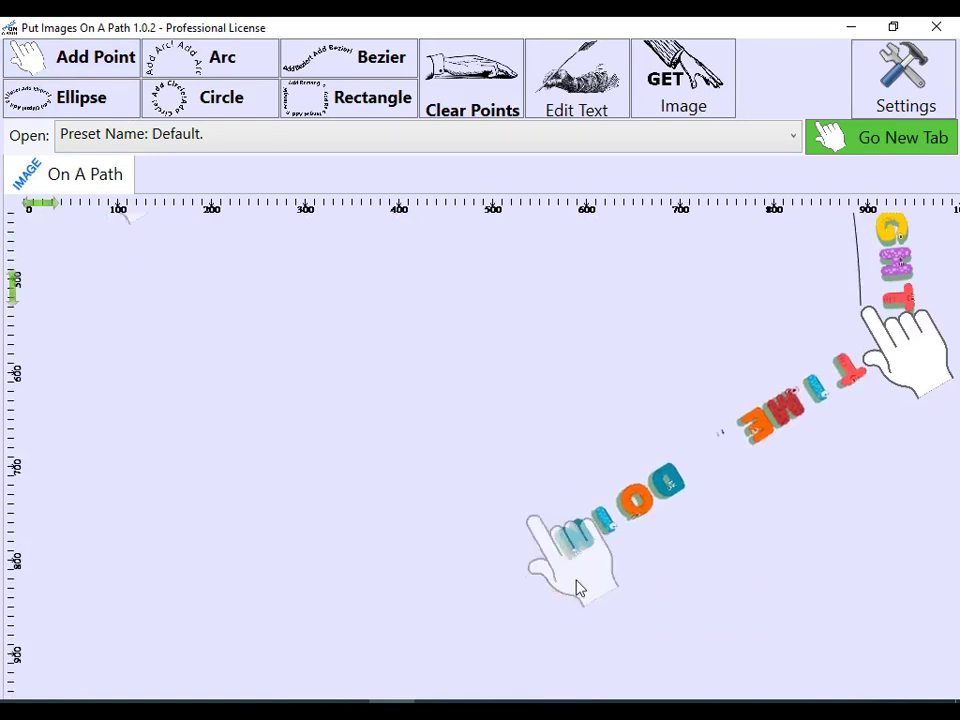
drag(579, 589, 582, 650)
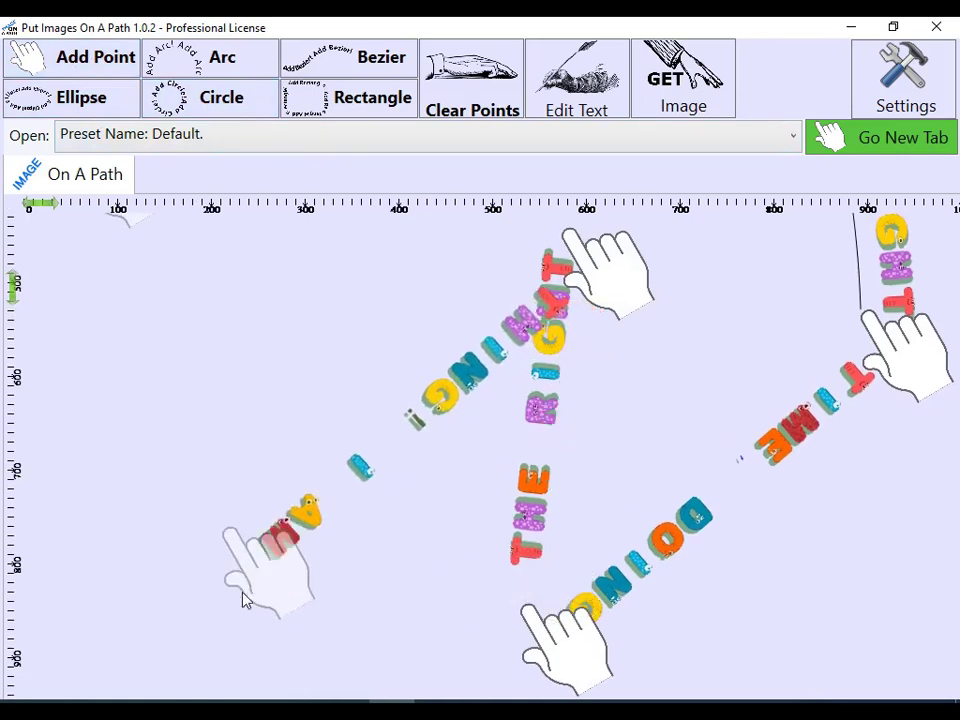
drag(549, 298, 396, 577)
scroll(340, 545, down, 1)
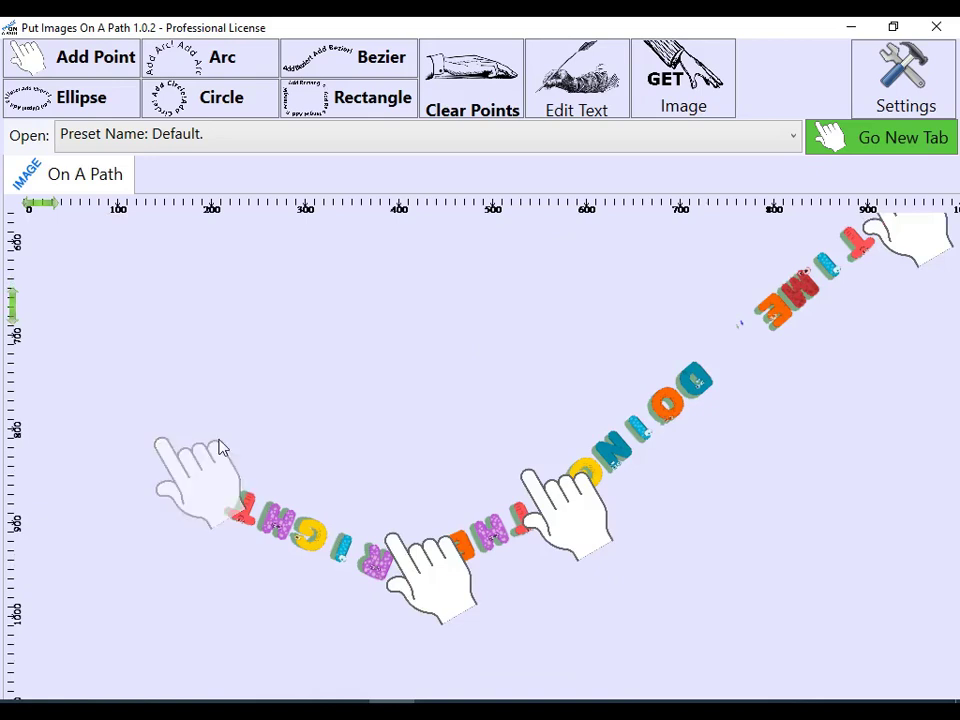
drag(222, 447, 296, 380)
- Add four further points to the path and arrange them in a zigzag across the middle of the canvas
click(78, 62)
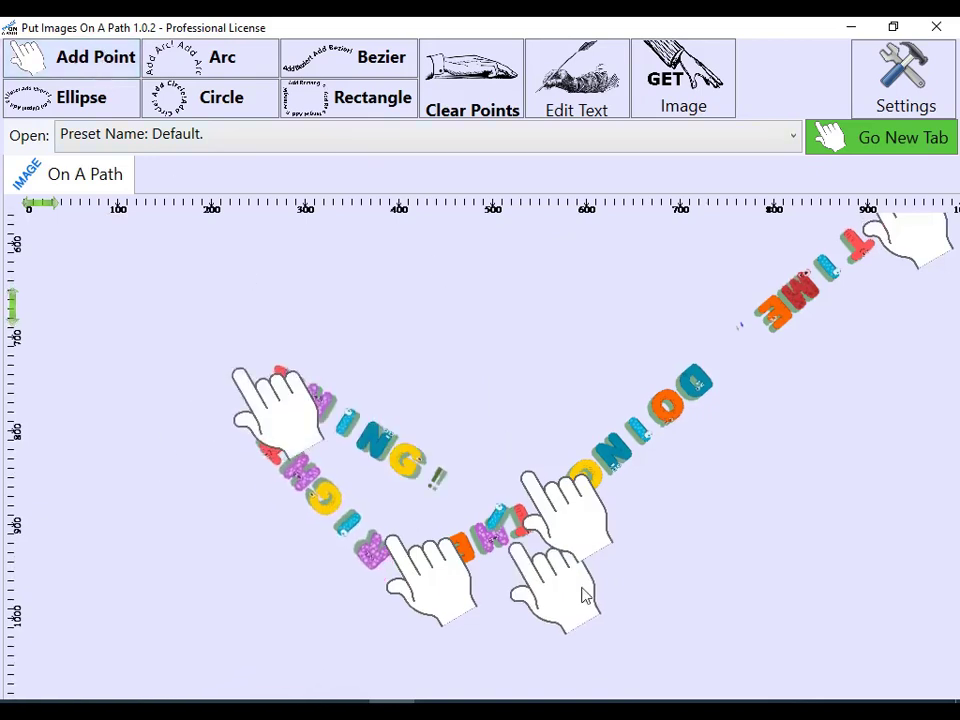
drag(627, 416, 673, 302)
scroll(568, 382, up, 4)
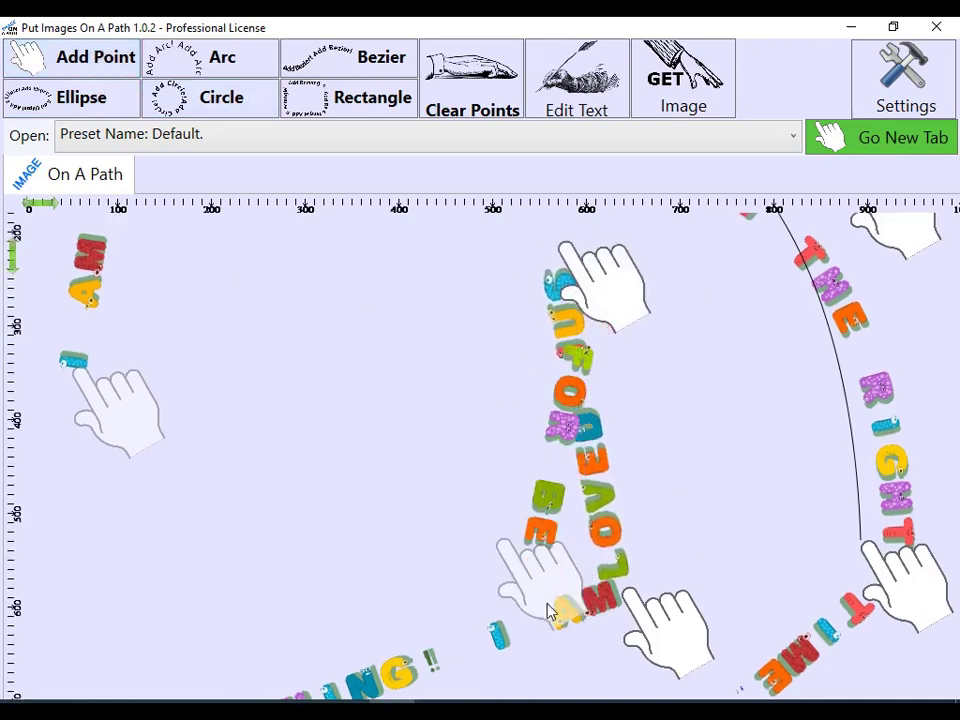
drag(195, 450, 258, 340)
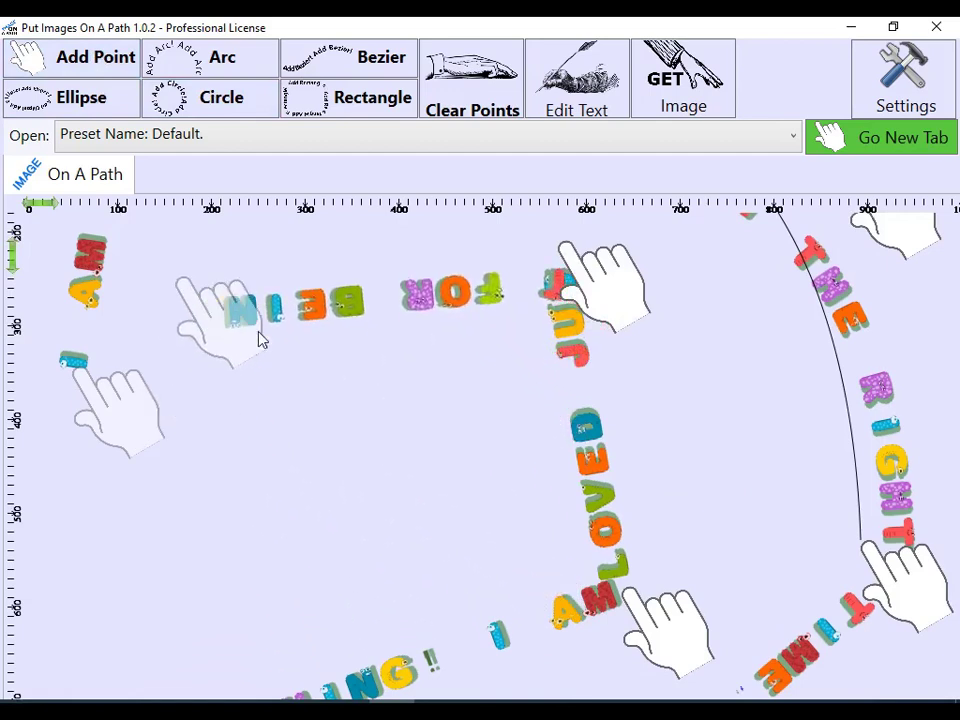
drag(590, 300, 565, 375)
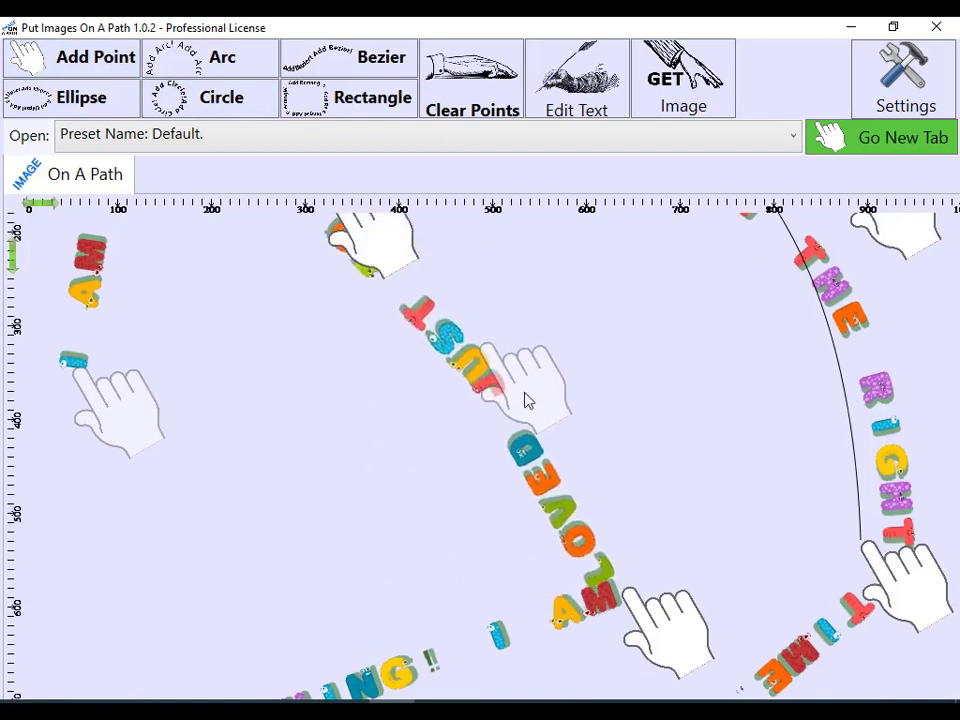
drag(363, 278, 331, 315)
mouse_move(4, 165)
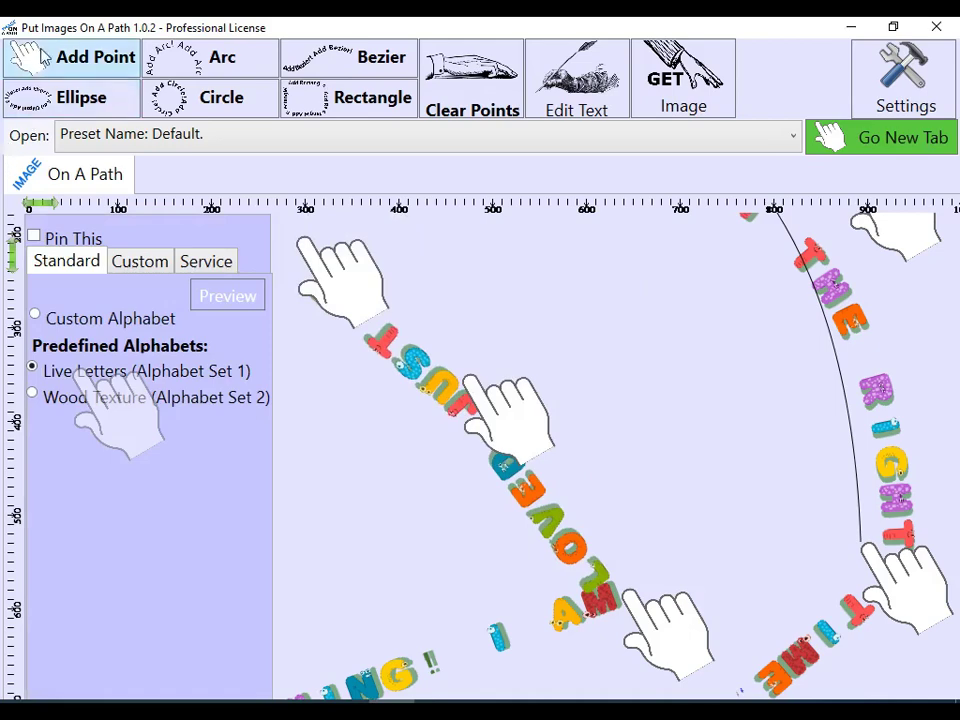
drag(425, 608, 185, 628)
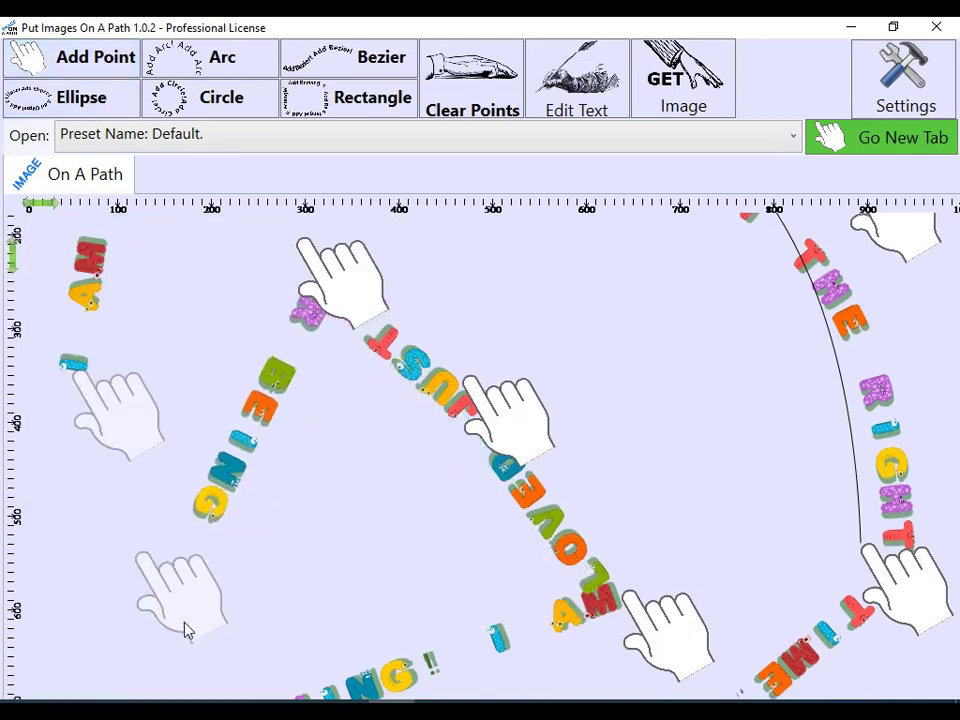
- Enlarge the letter images on the path to a size of up to 236
click(890, 82)
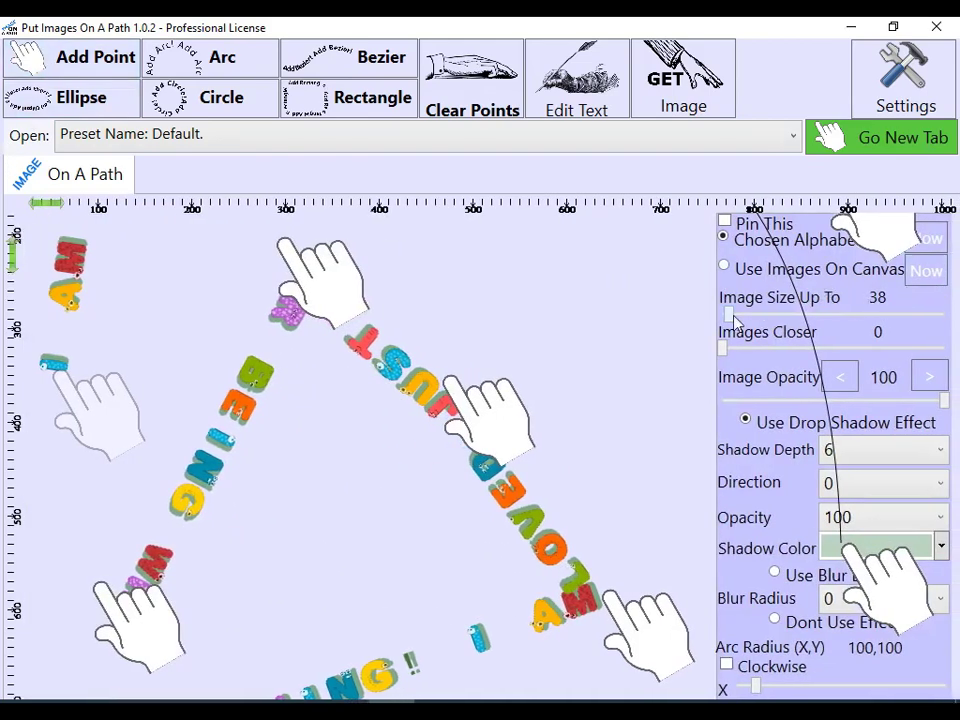
drag(733, 318, 735, 321)
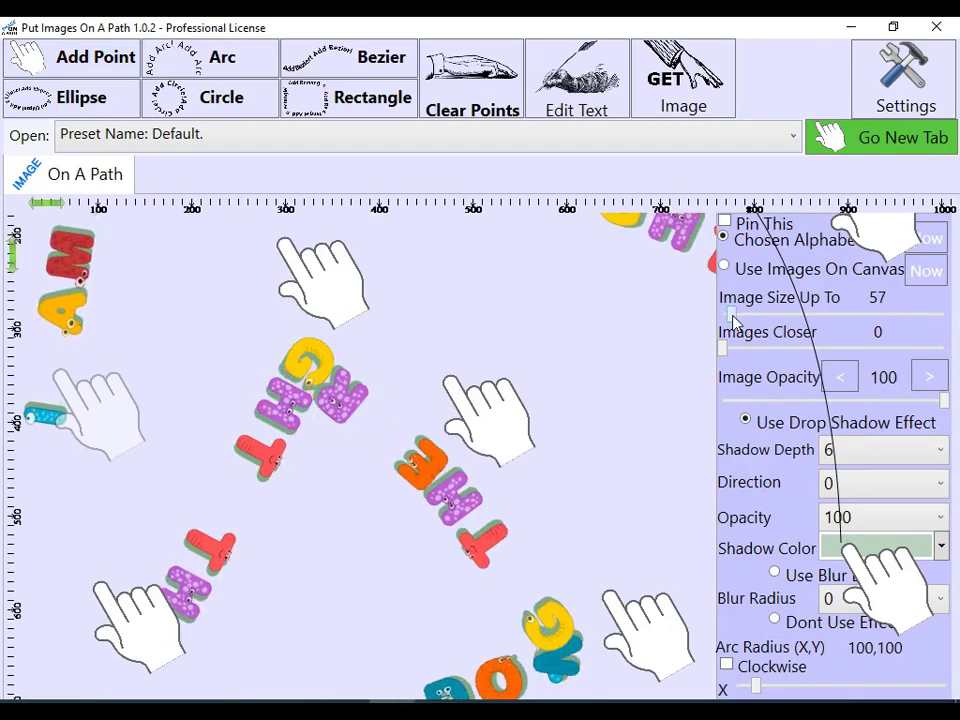
mouse_move(833, 385)
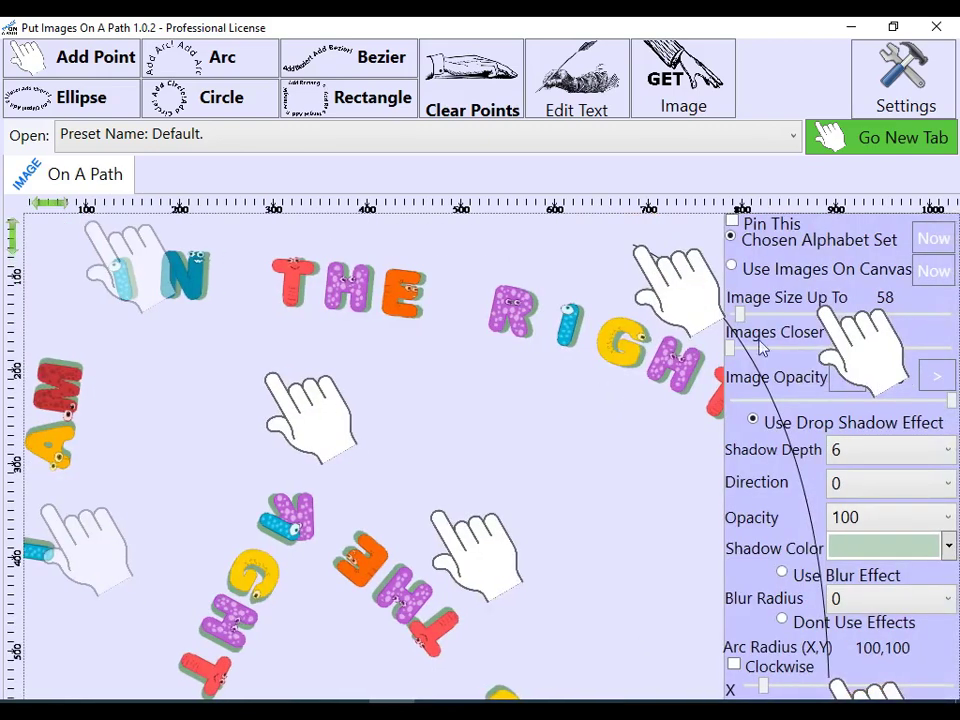
drag(740, 322, 745, 326)
scroll(740, 330, down, 3)
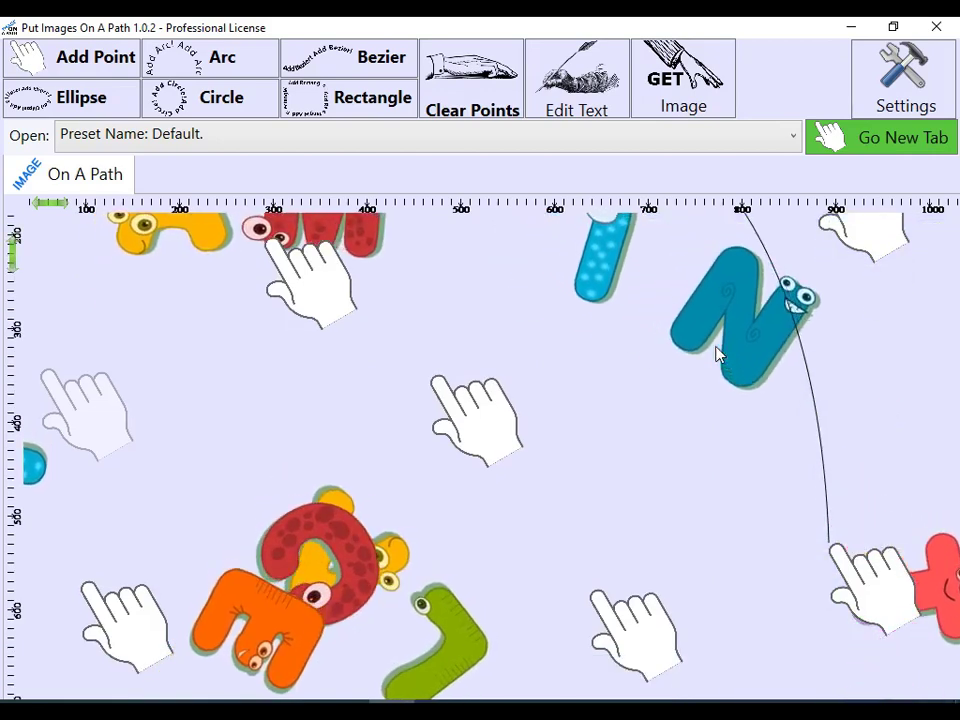
mouse_move(795, 316)
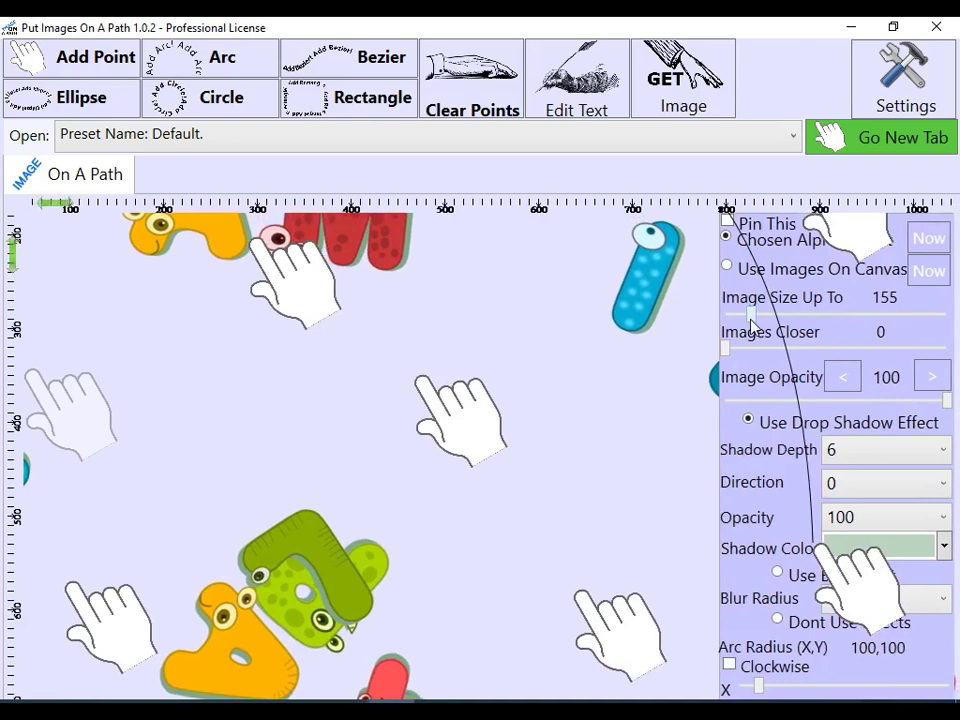
scroll(585, 349, up, 3)
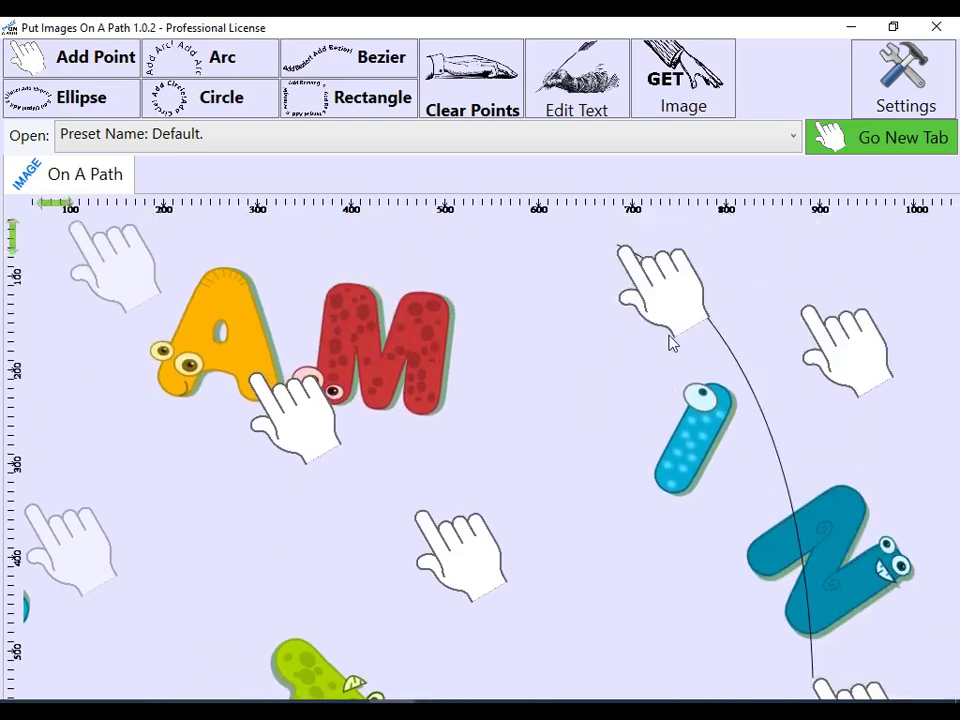
mouse_move(921, 350)
drag(752, 316, 765, 325)
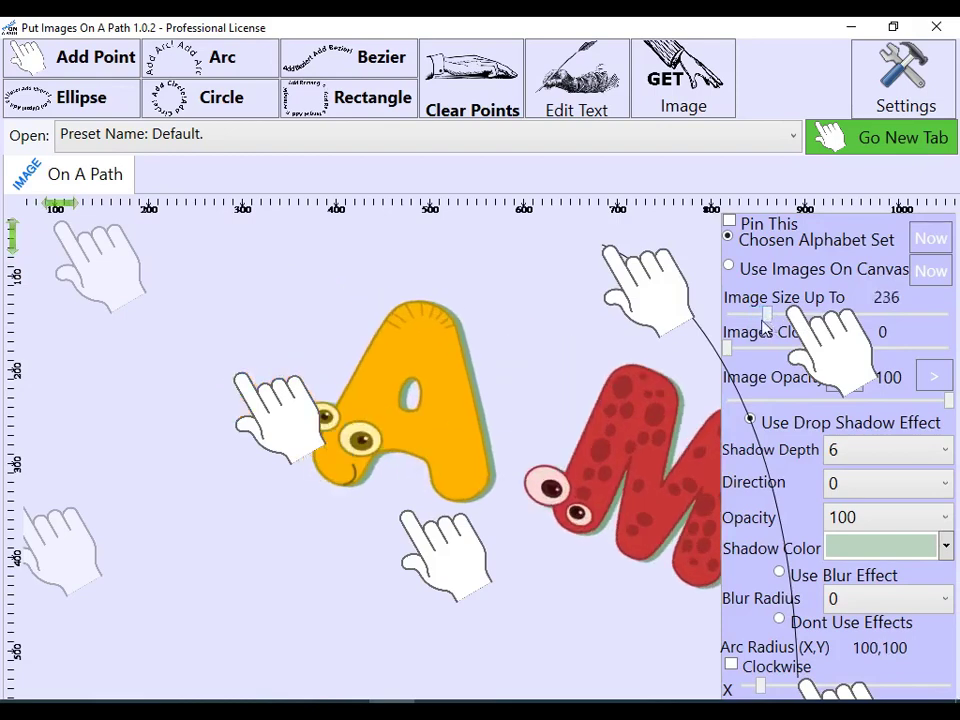
- Look over the enlarged letters across the canvas and clear all points of the path
scroll(641, 418, down, 10)
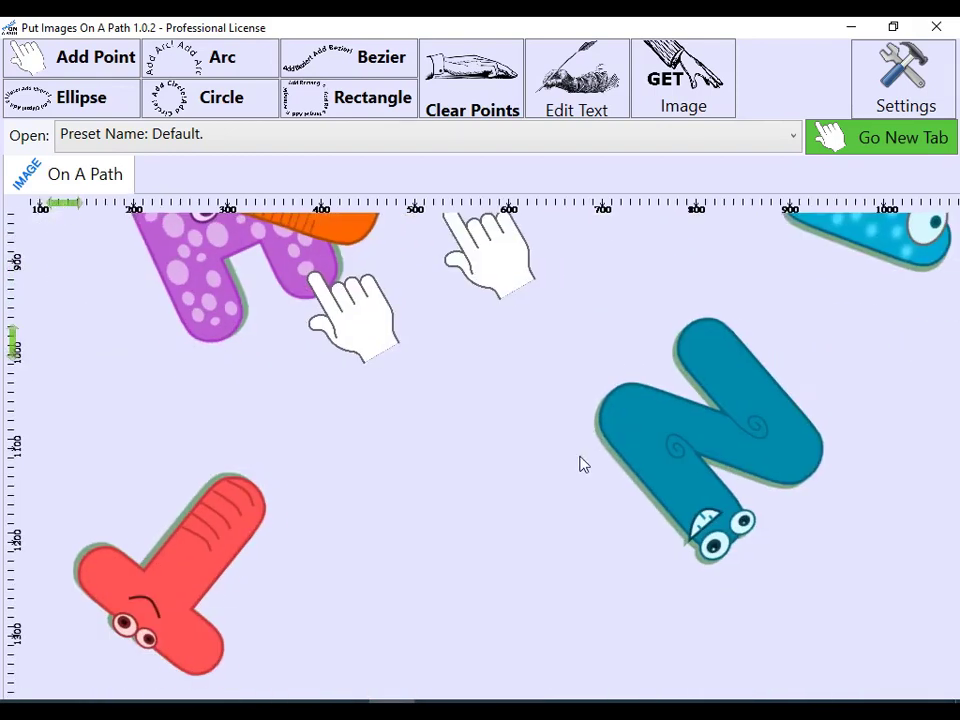
scroll(582, 463, up, 5)
scroll(582, 463, down, 6)
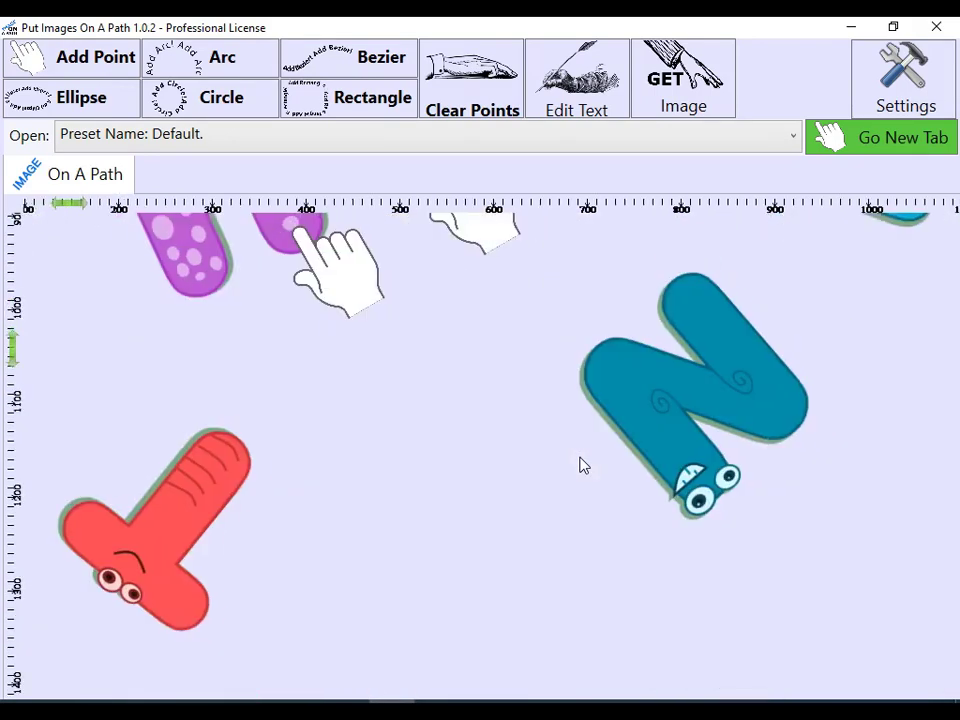
scroll(583, 464, right, 3)
scroll(583, 464, up, 10)
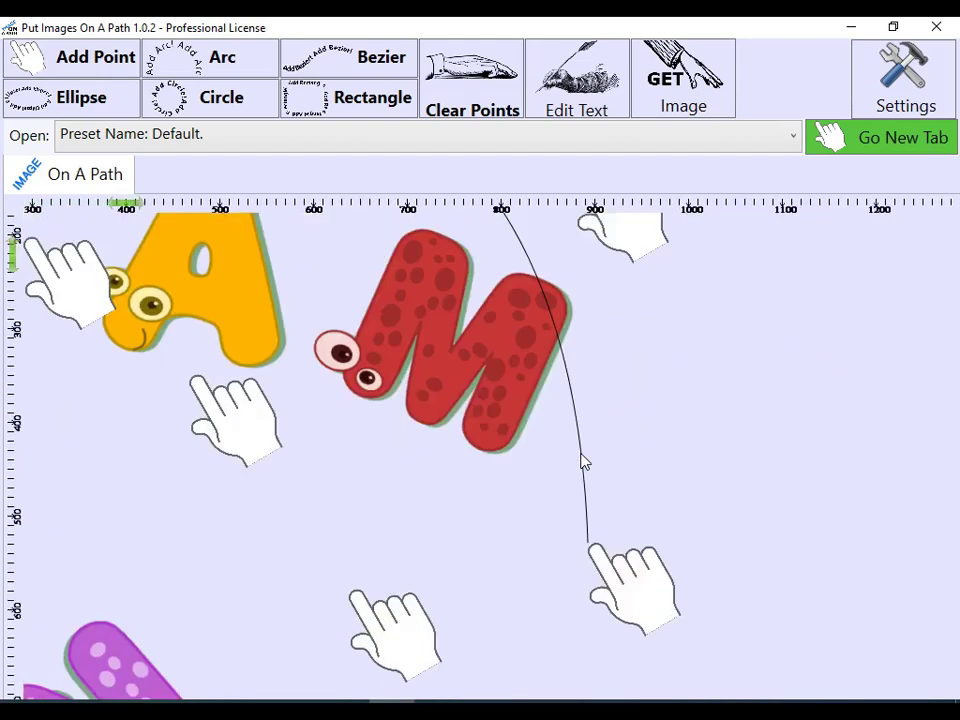
scroll(585, 462, up, 2)
click(475, 107)
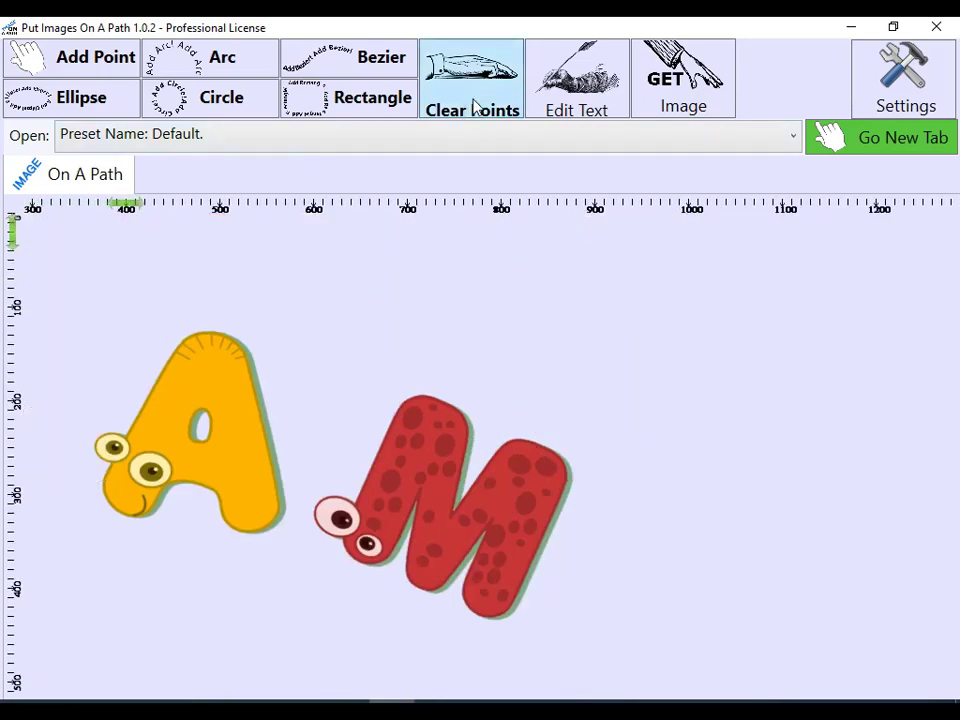
- Add new path points and place them far apart so the letters run along one long, nearly horizontal line
click(93, 62)
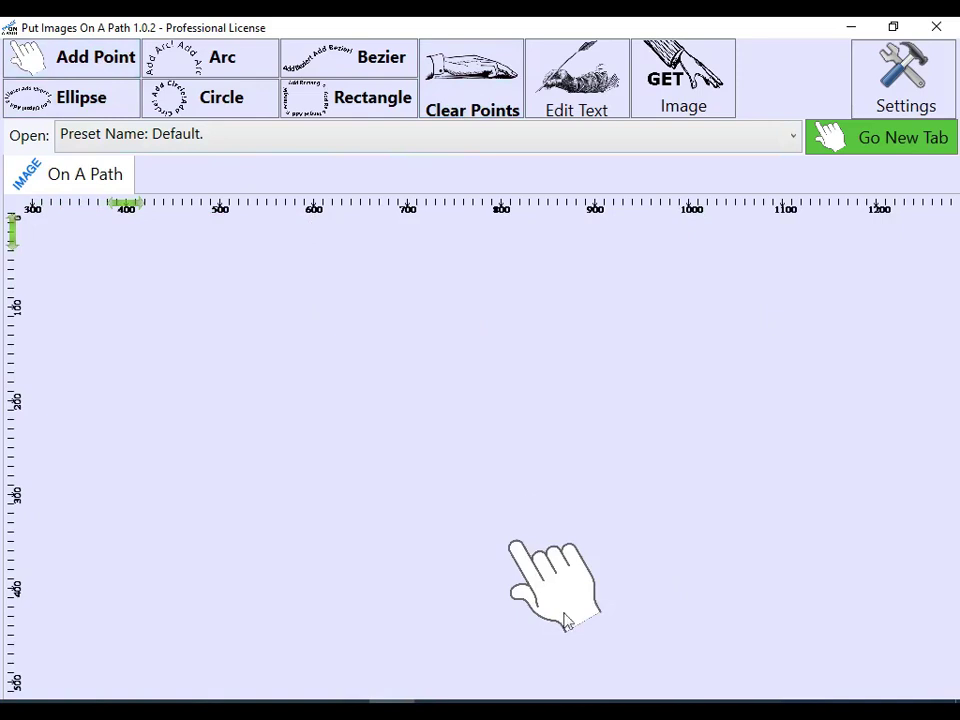
drag(659, 366, 709, 306)
drag(588, 599, 160, 518)
drag(670, 298, 712, 512)
- Bring the letter images closer together by setting Images Closer to 39
mouse_move(828, 312)
drag(730, 350, 739, 349)
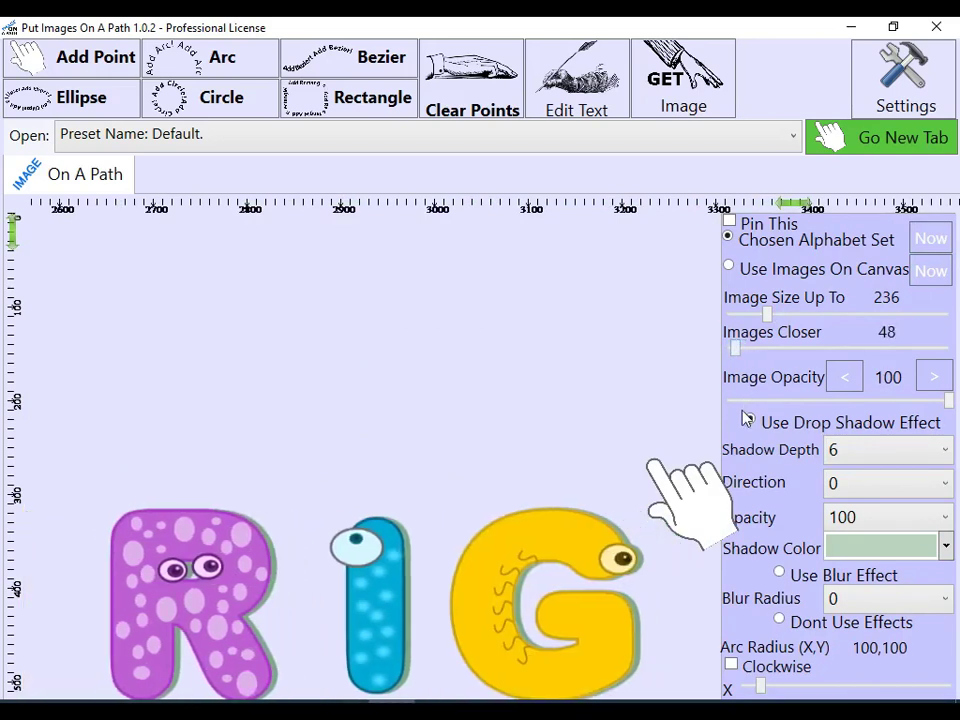
drag(740, 357, 742, 357)
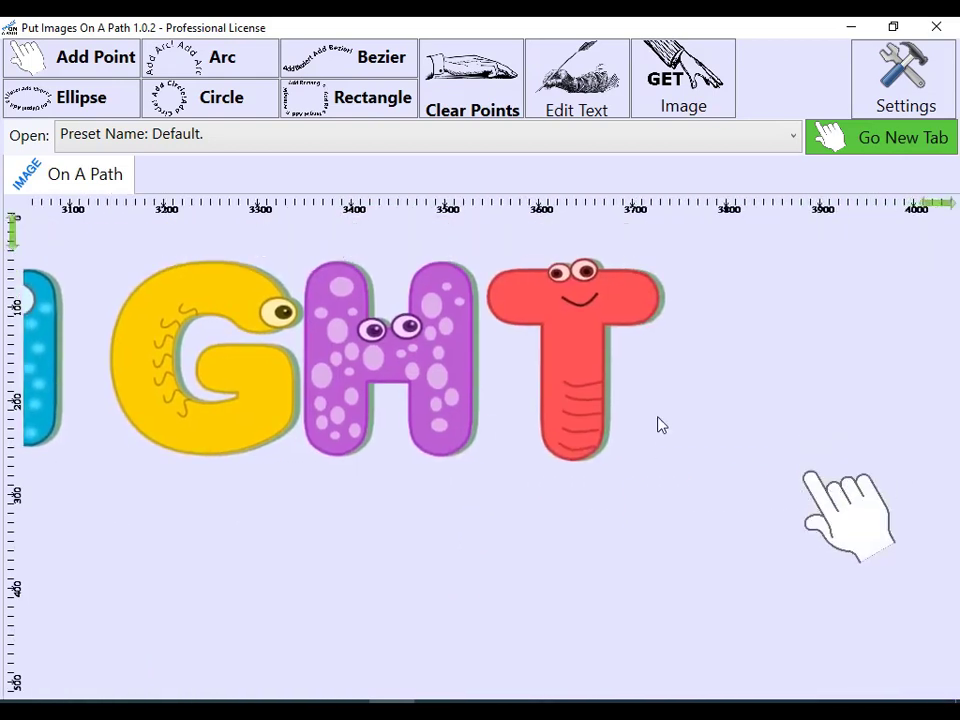
- Switch the letters to the Wood Texture (Alphabet Set 2) alphabet, apply it to the path, and turn off image effects
mouse_move(22, 365)
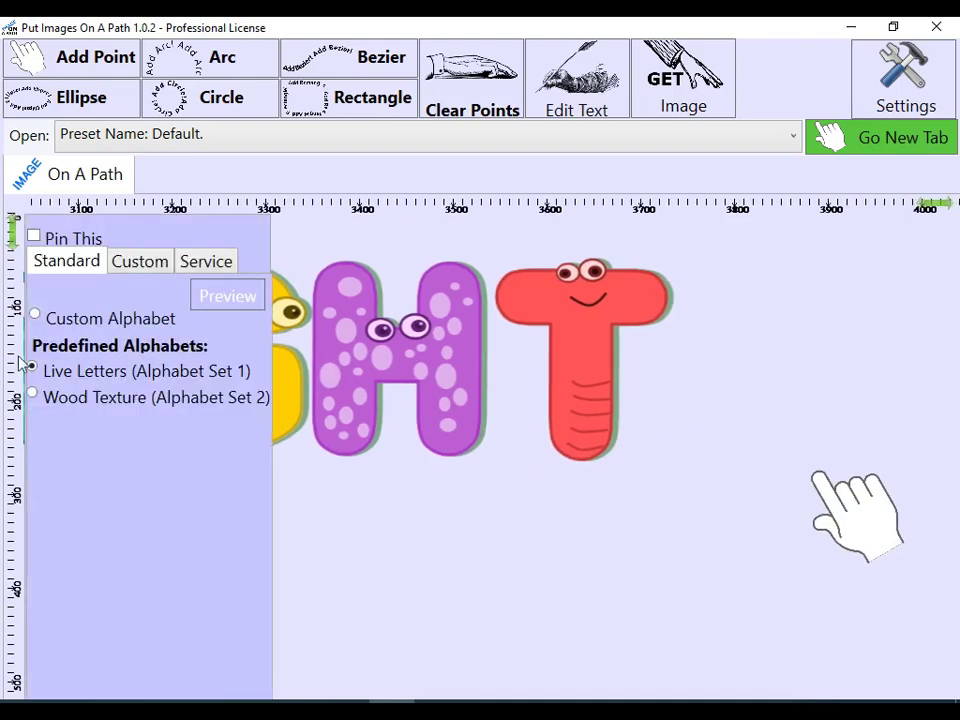
click(124, 399)
mouse_move(937, 249)
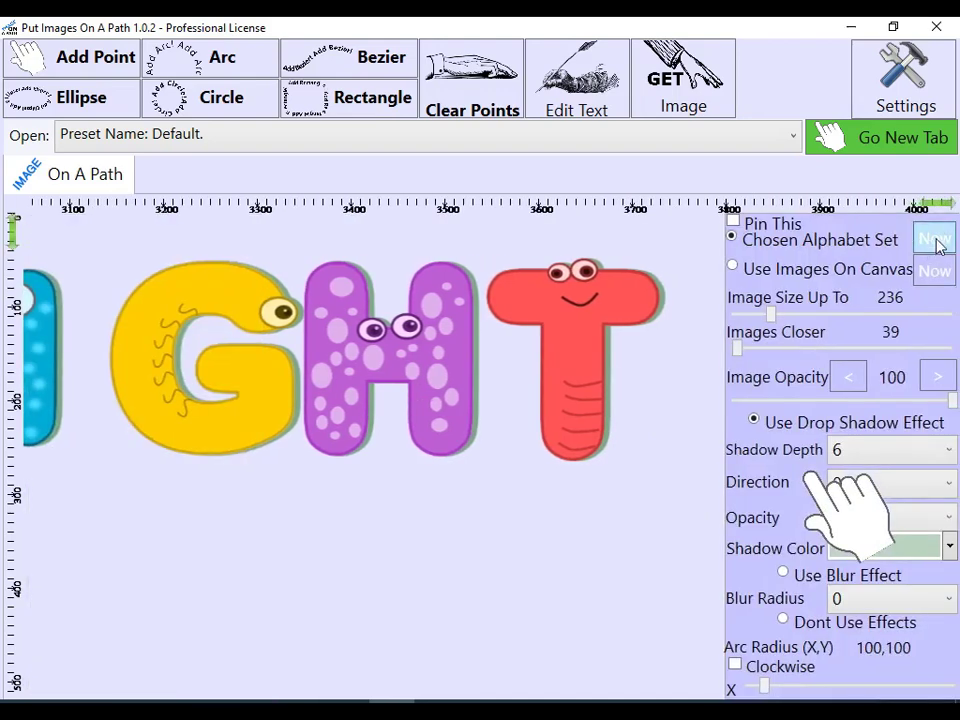
click(921, 281)
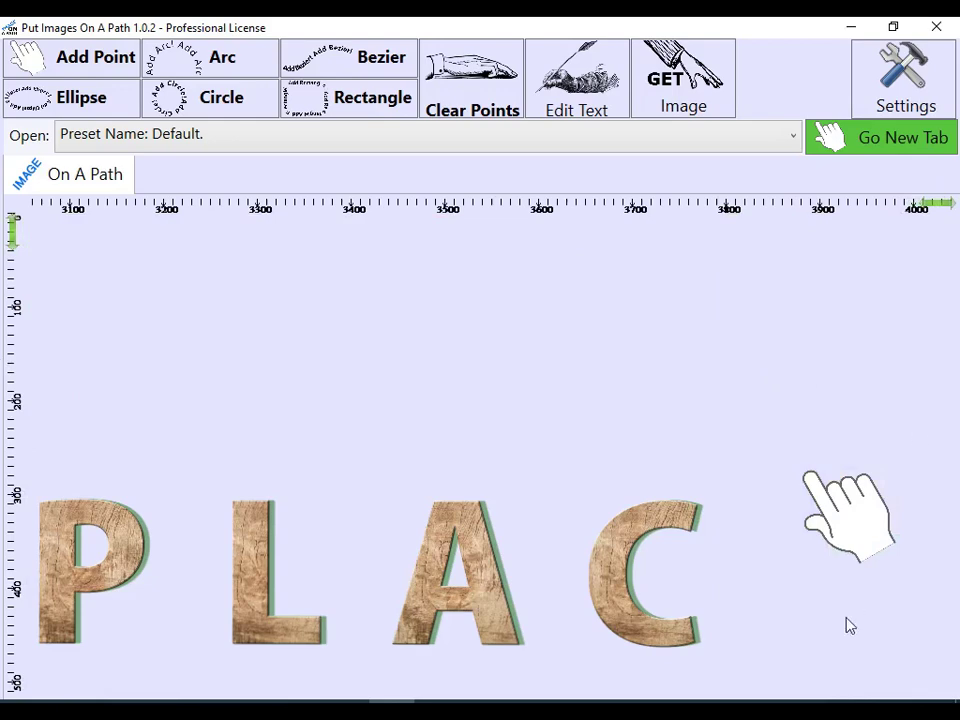
mouse_move(946, 643)
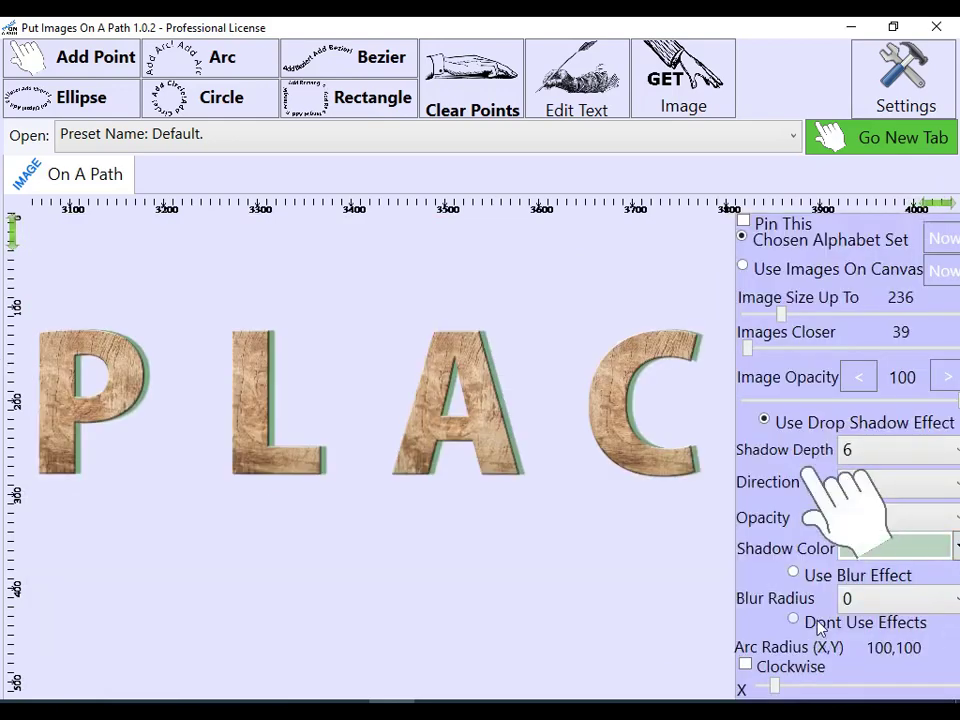
click(820, 624)
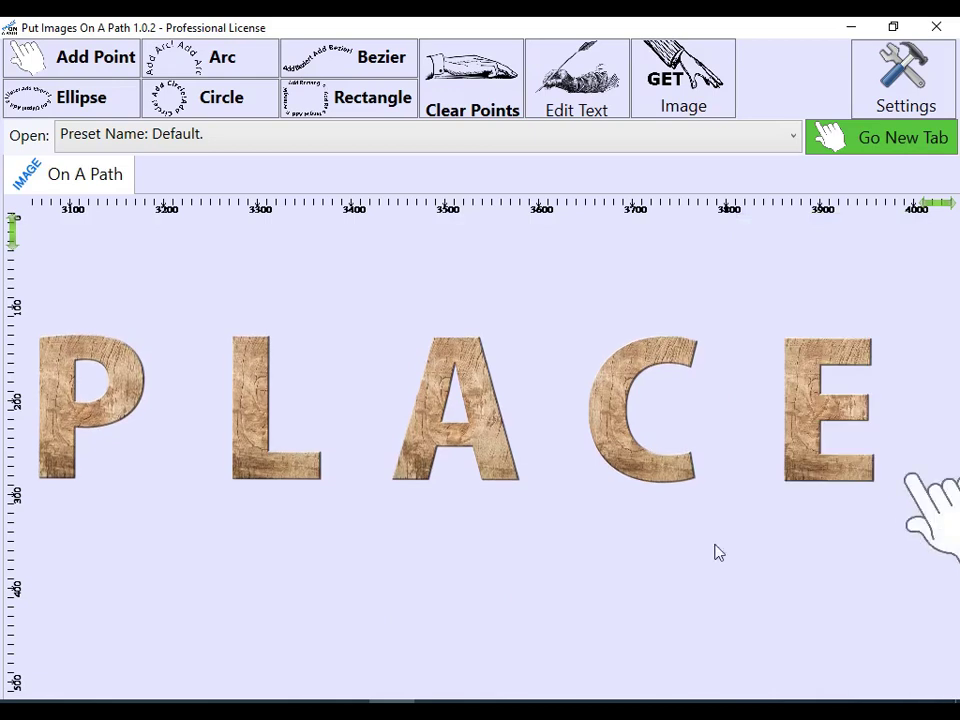
- Move the path's first point to about 50 on the horizontal ruler and check the wooden text along the line
scroll(655, 568, left, 5)
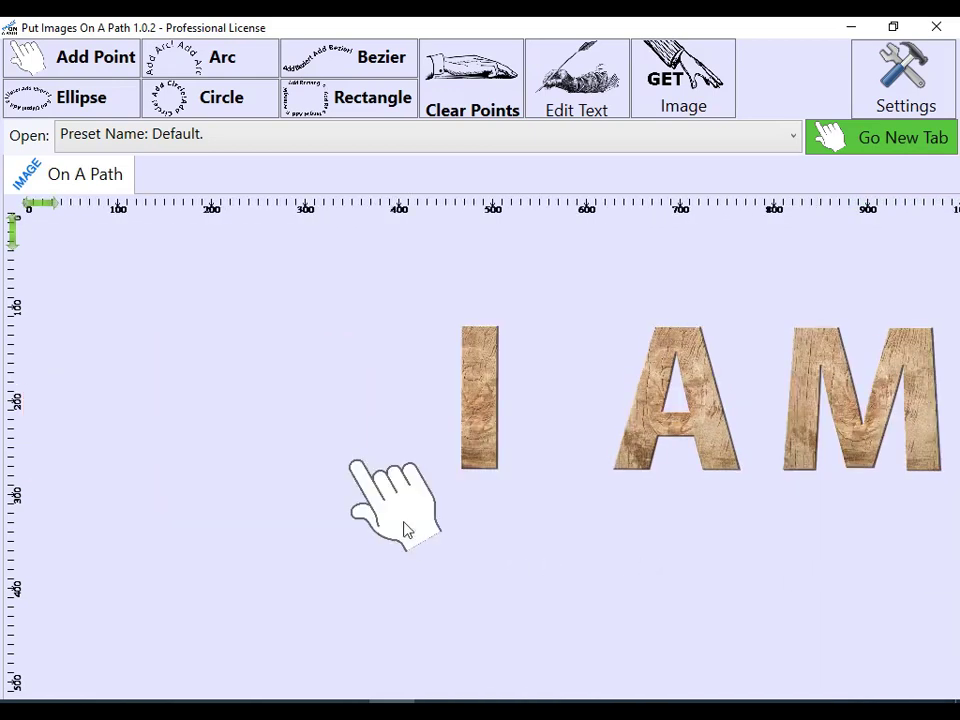
drag(405, 525, 103, 548)
scroll(456, 514, right, 2)
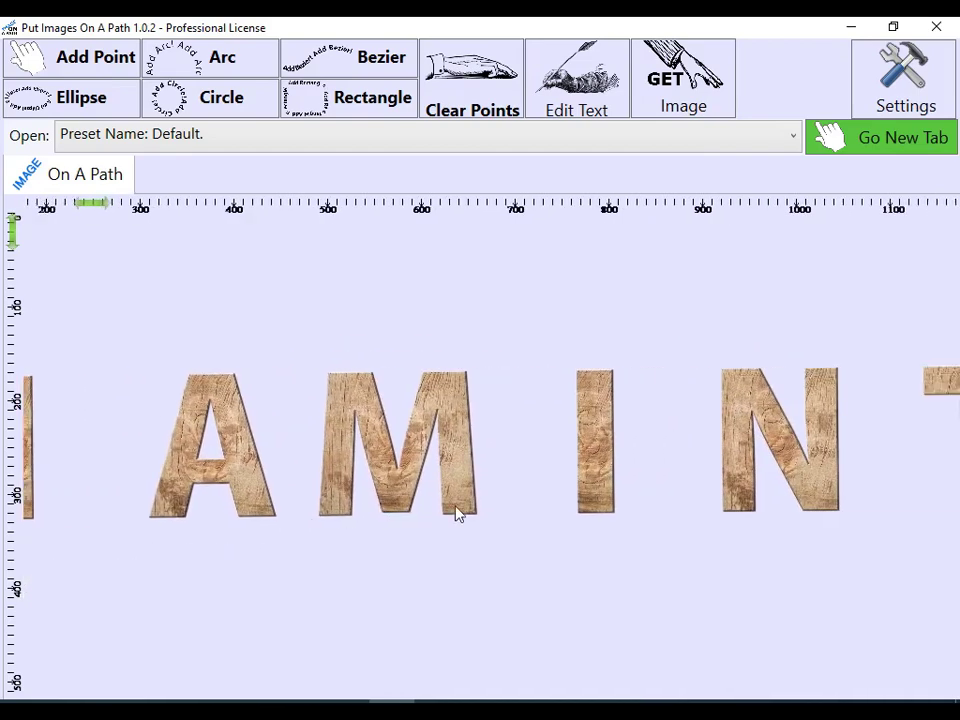
scroll(458, 513, right, 8)
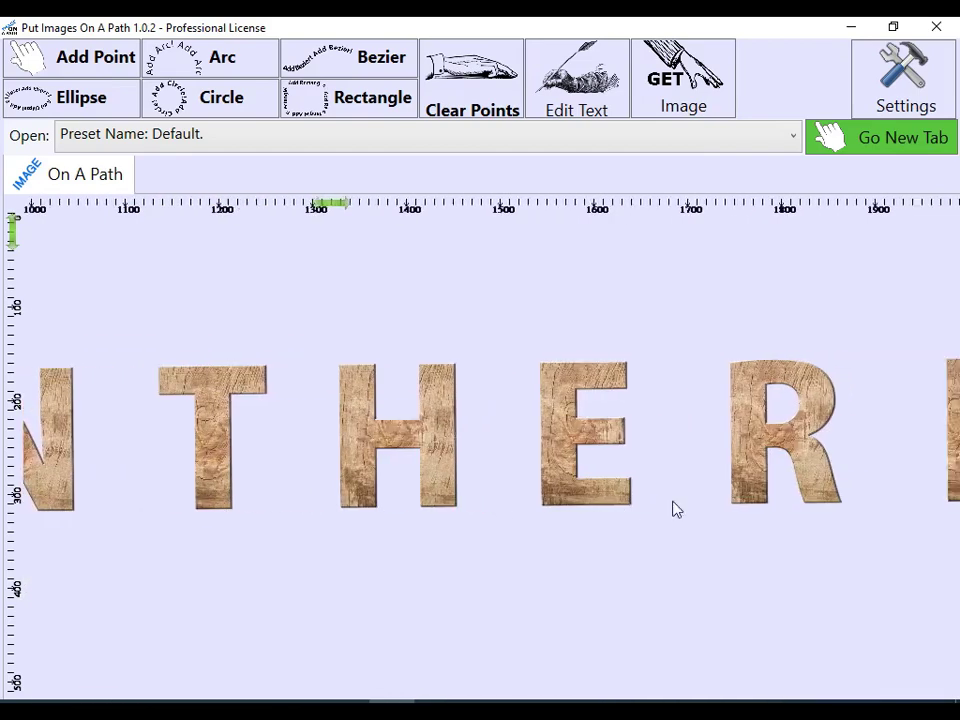
scroll(674, 509, right, 6)
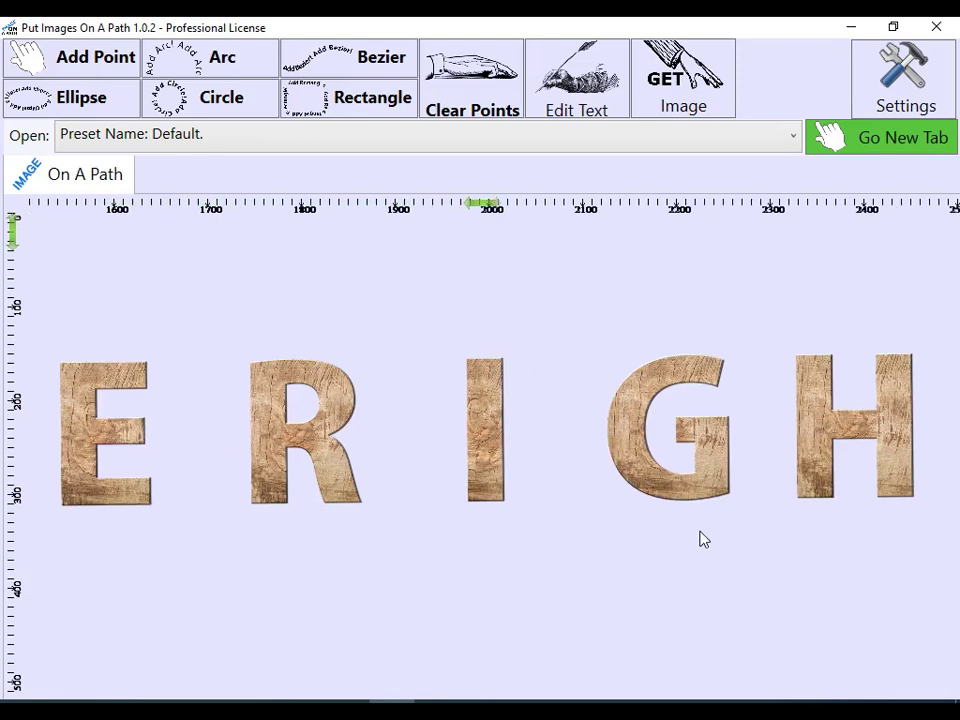
scroll(703, 540, right, 8)
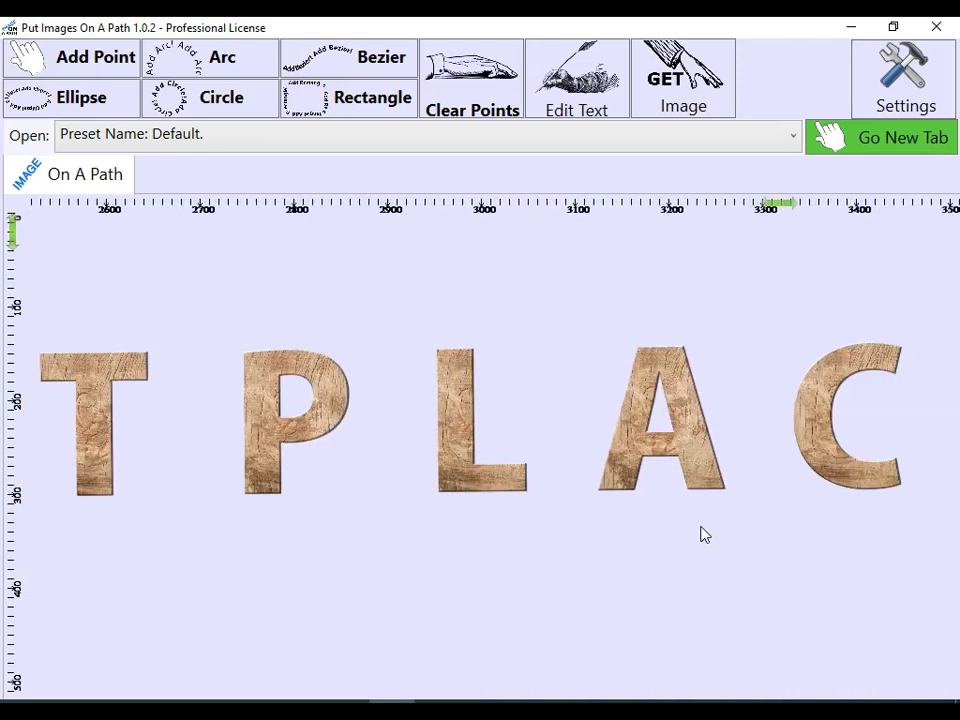
scroll(703, 535, right, 3)
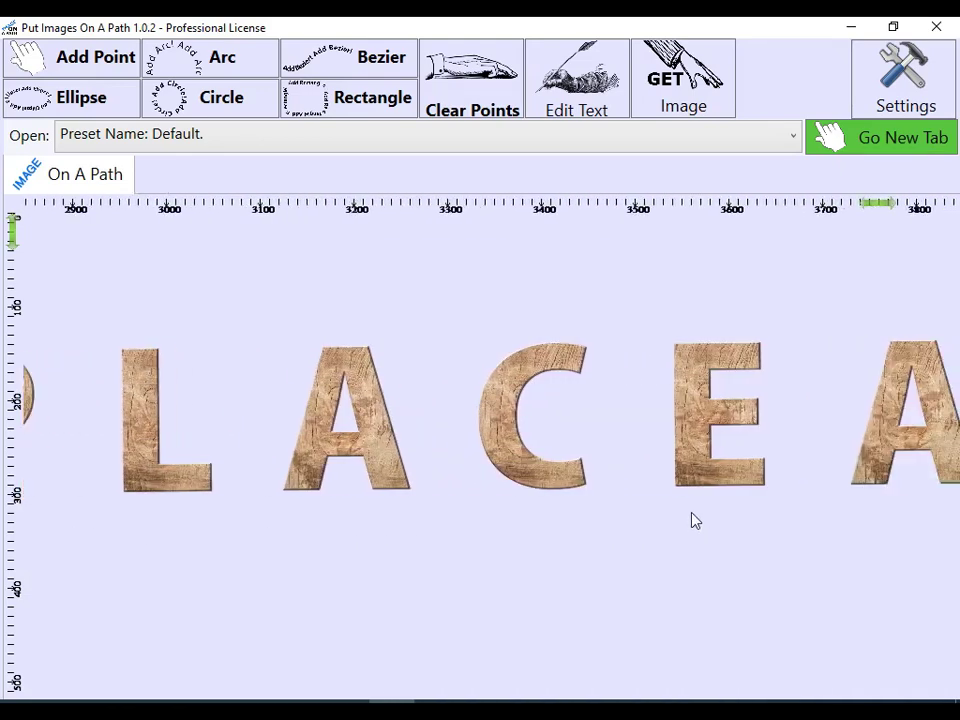
- Adjust the spacing of the wooden letters along the line by setting Images Closer to 78
scroll(693, 519, right, 2)
mouse_move(858, 372)
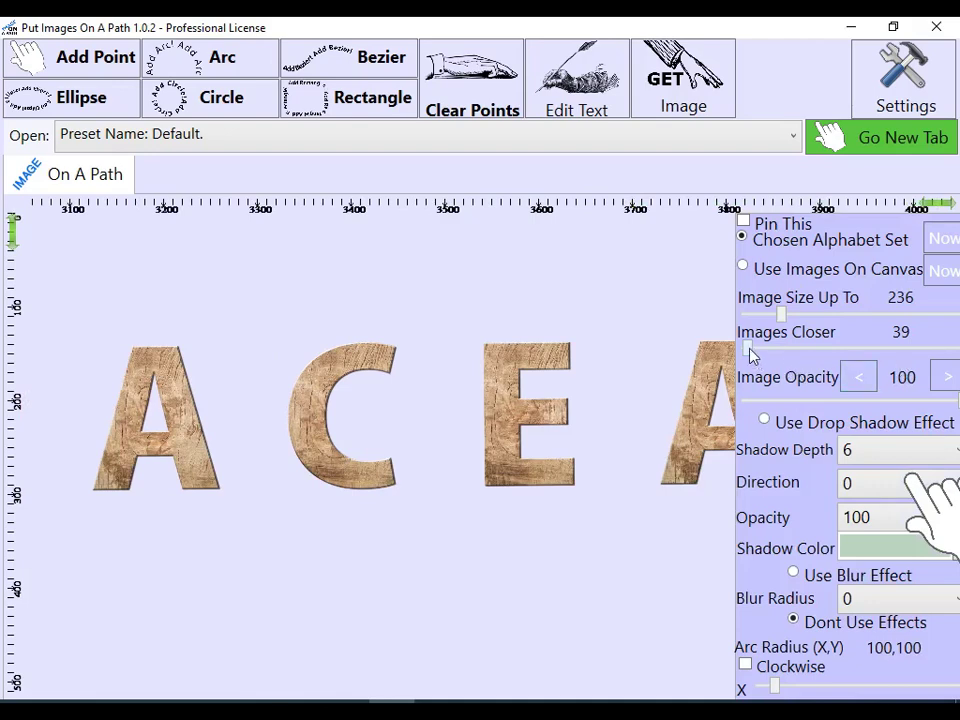
drag(752, 352, 731, 347)
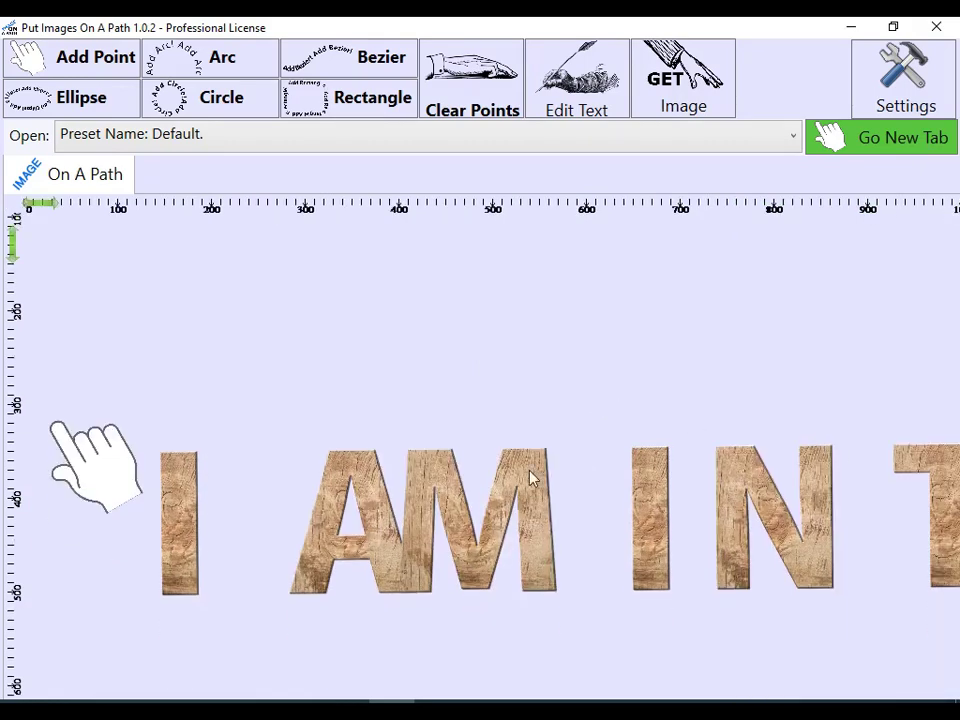
mouse_move(781, 354)
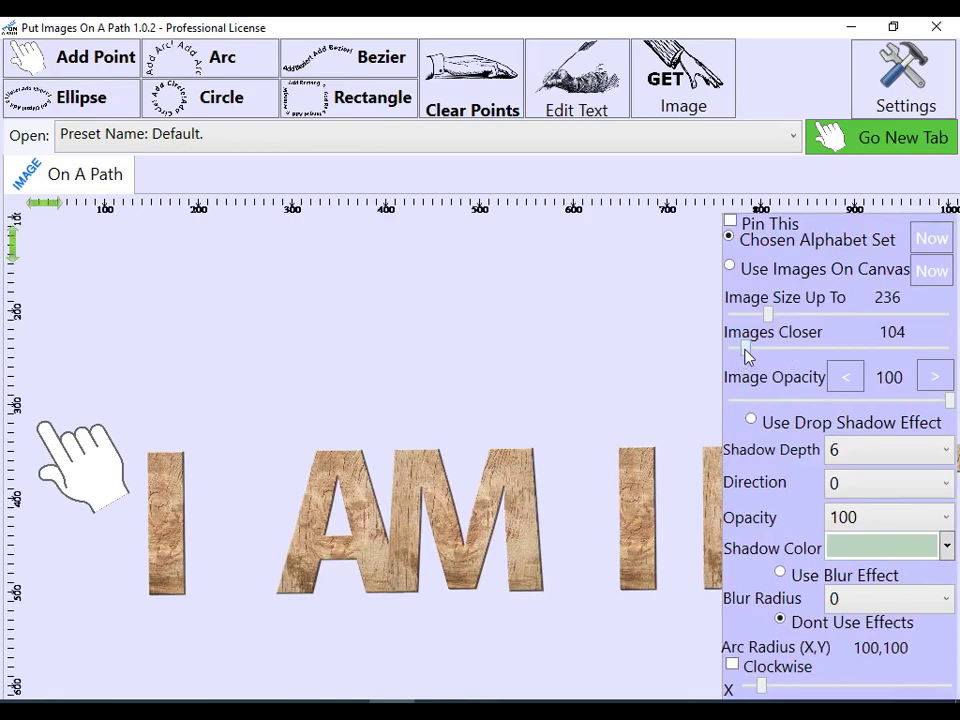
scroll(749, 355, down, 5)
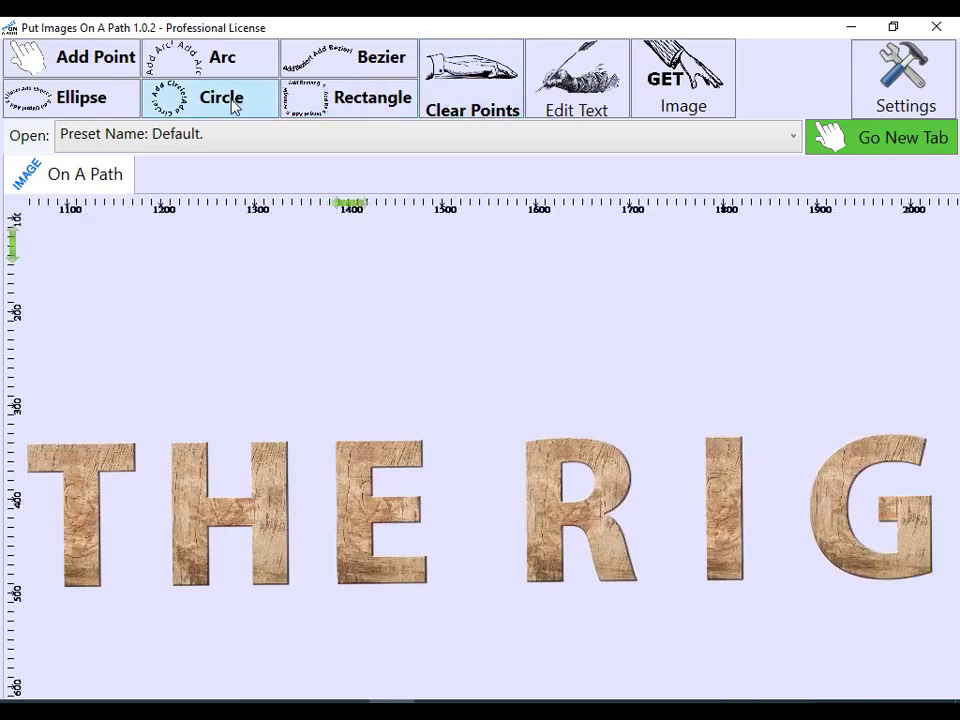
- Lay the wooden letters around a large circle path and check how they follow its curve
click(233, 104)
click(572, 612)
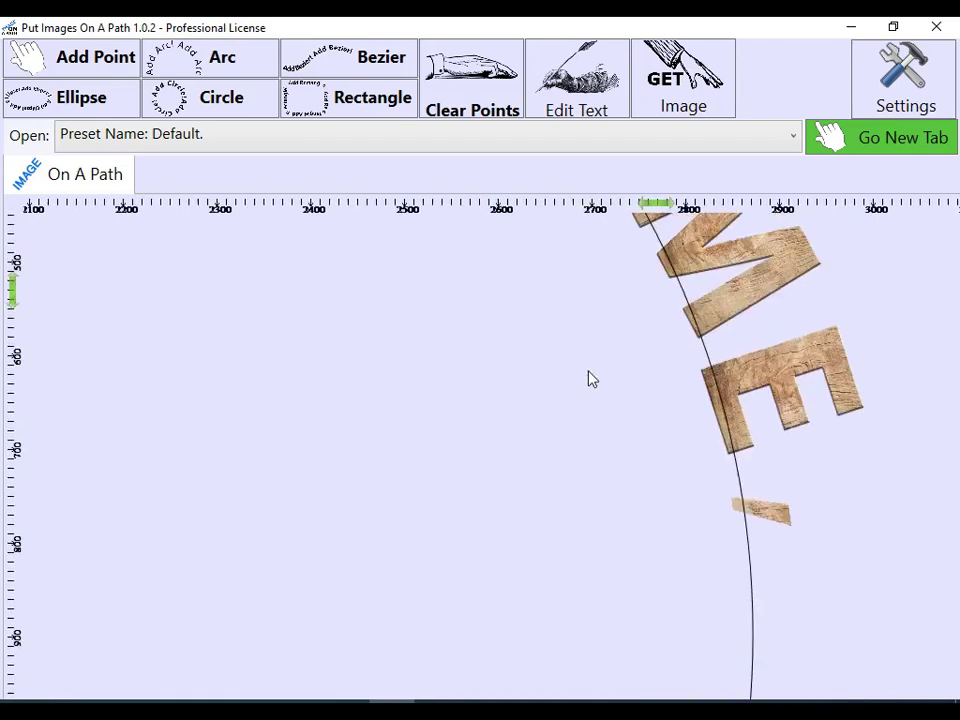
scroll(590, 378, up, 5)
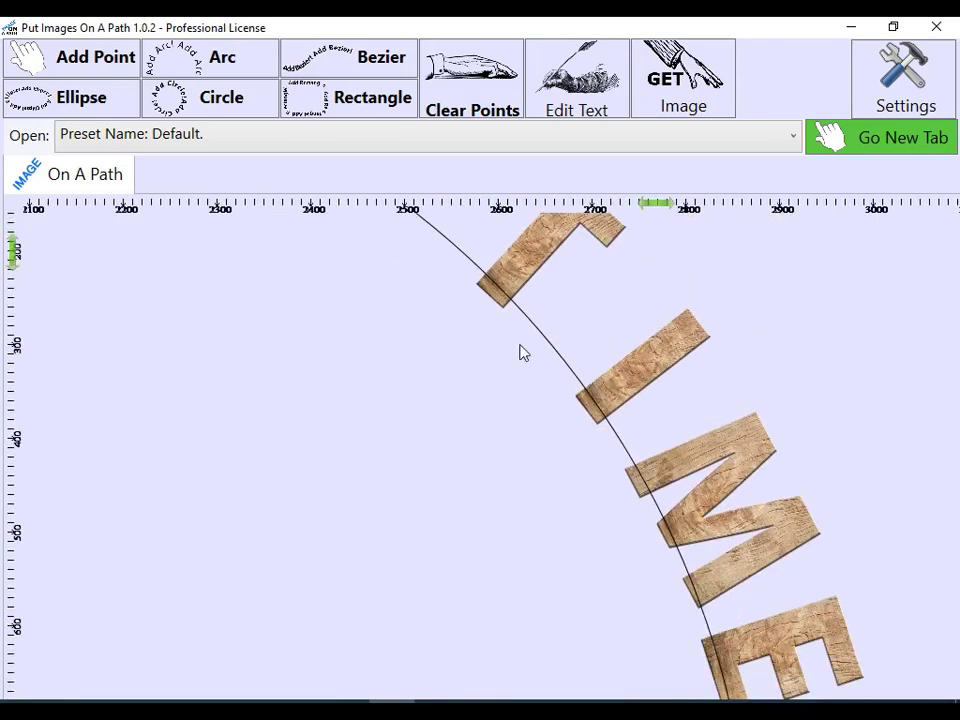
- Show the overview window of the entire working area and refresh it to display the whole circle
right_click(412, 322)
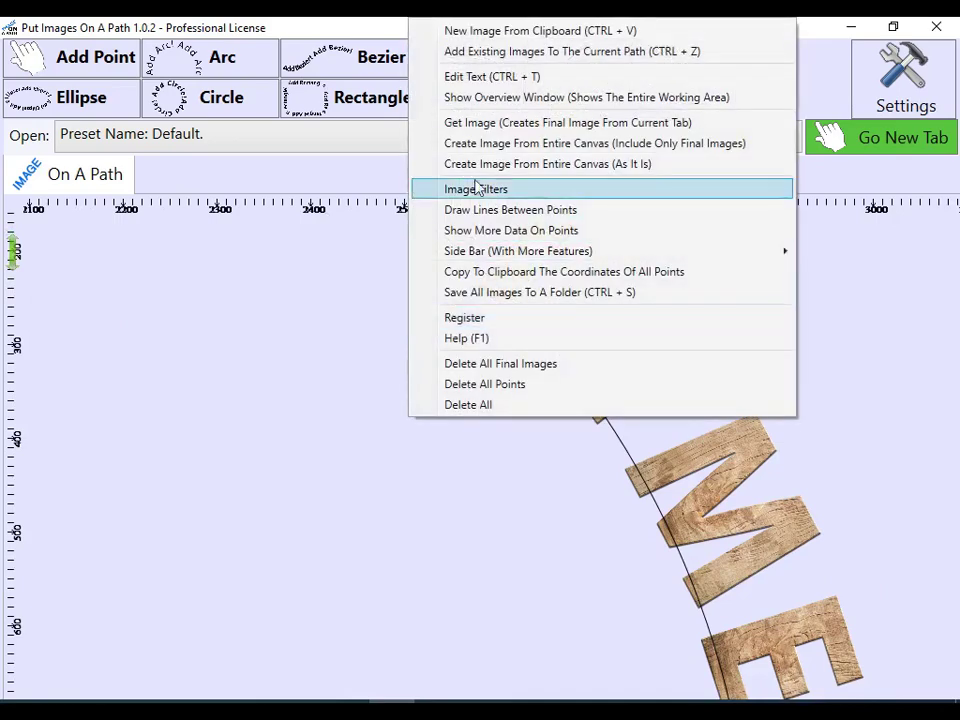
click(534, 97)
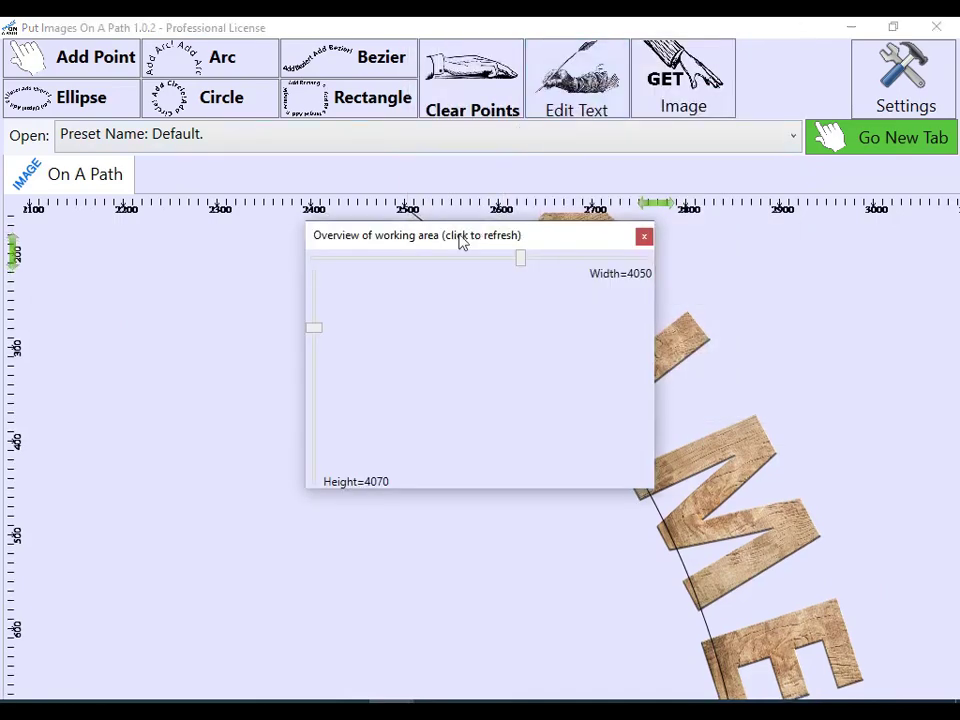
click(465, 351)
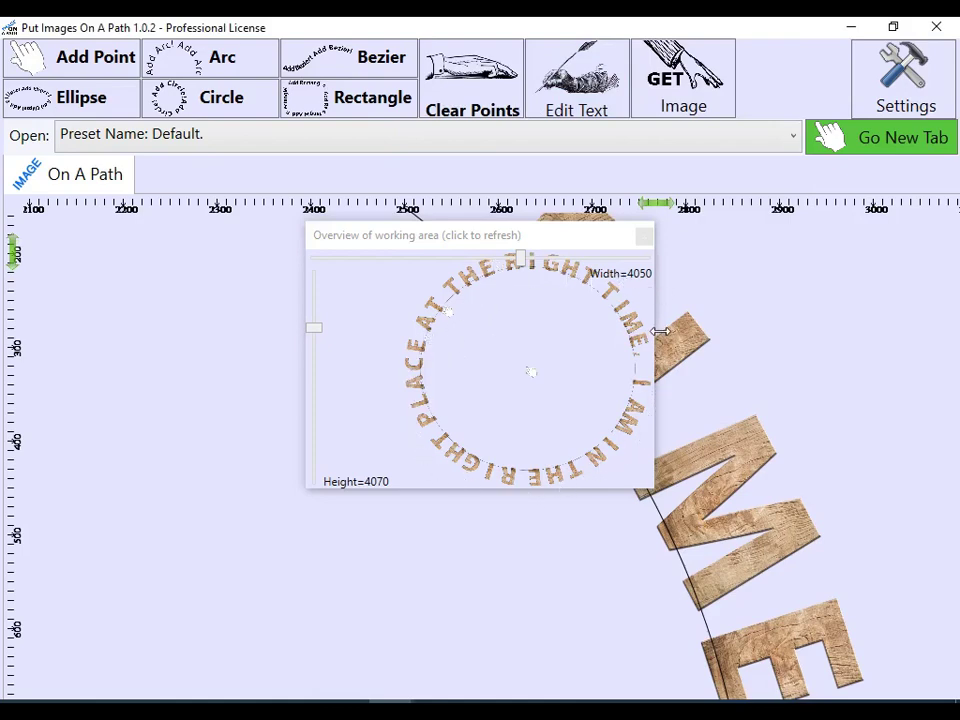
- Reduce the letters by setting Image Size Up To to 162, and refresh the overview of the circle
mouse_move(912, 290)
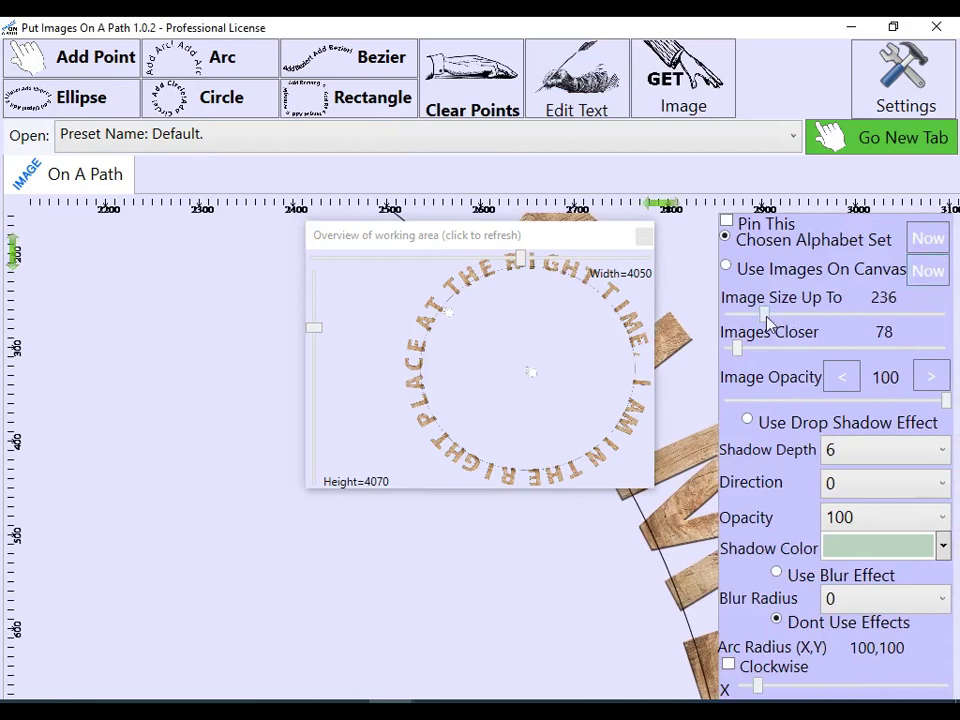
mouse_move(766, 317)
mouse_down()
mouse_move(744, 320)
mouse_move(757, 318)
mouse_up()
click(529, 351)
click(486, 347)
click(585, 307)
click(608, 334)
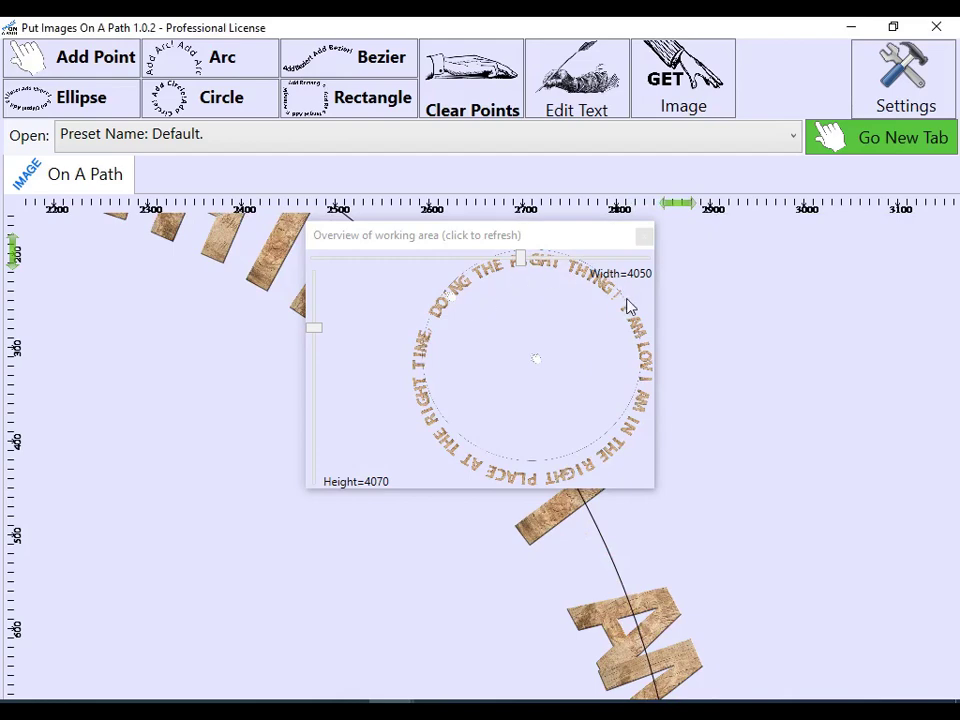
- Try the Live Letters (Alphabet Set 1) alphabet on the circle path and refresh the overview
mouse_move(30, 390)
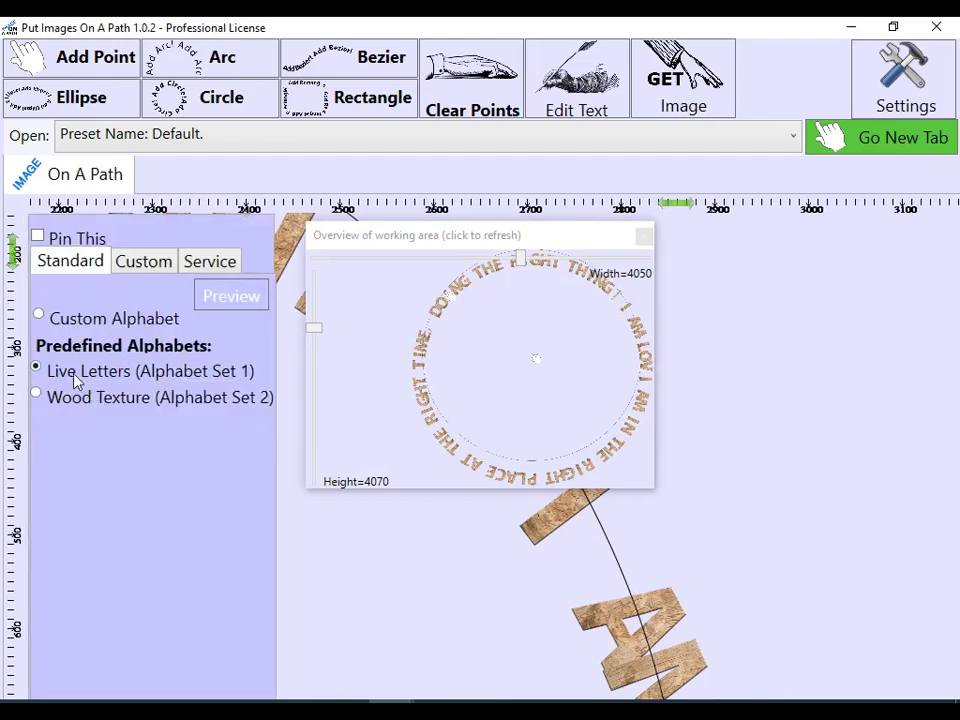
mouse_move(918, 291)
click(929, 240)
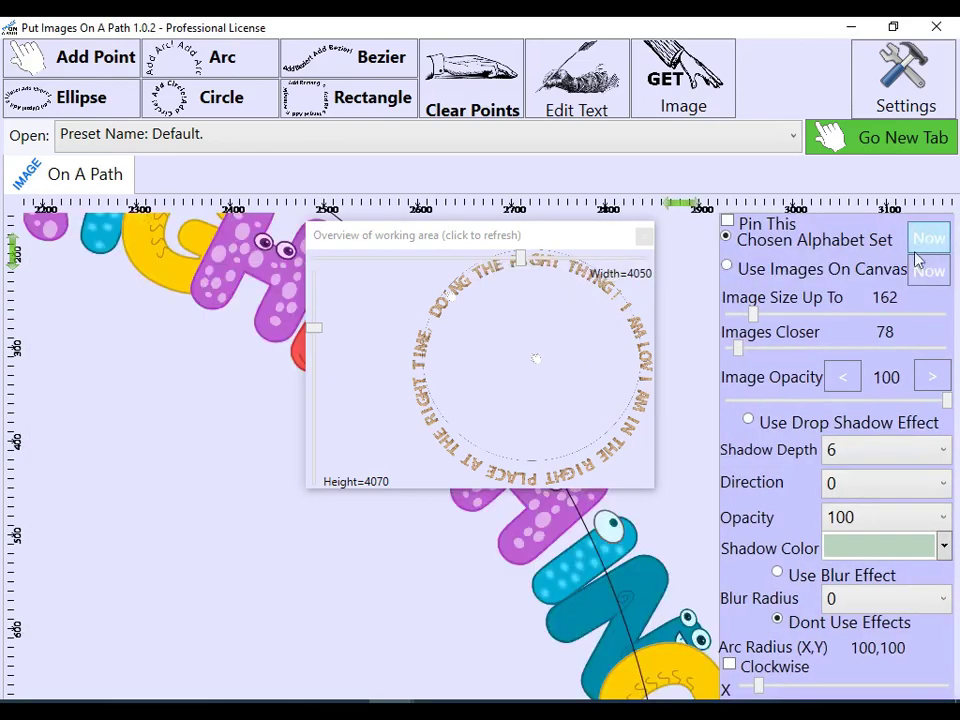
click(576, 384)
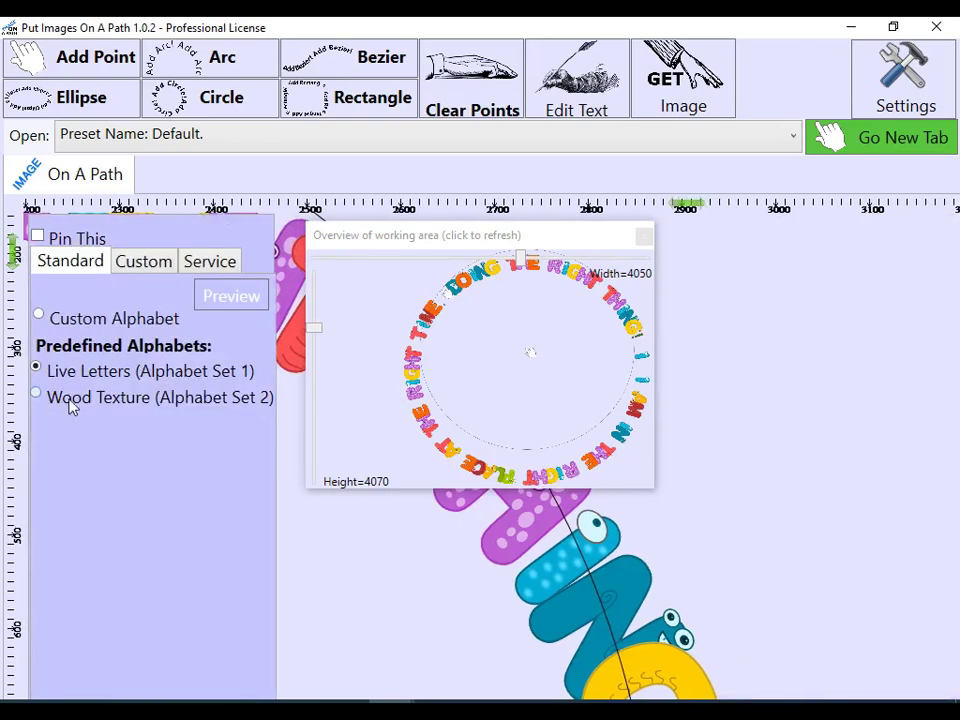
- Return the circle's letters to the Wood Texture (Alphabet Set 2) alphabet and refresh the overview
mouse_move(958, 292)
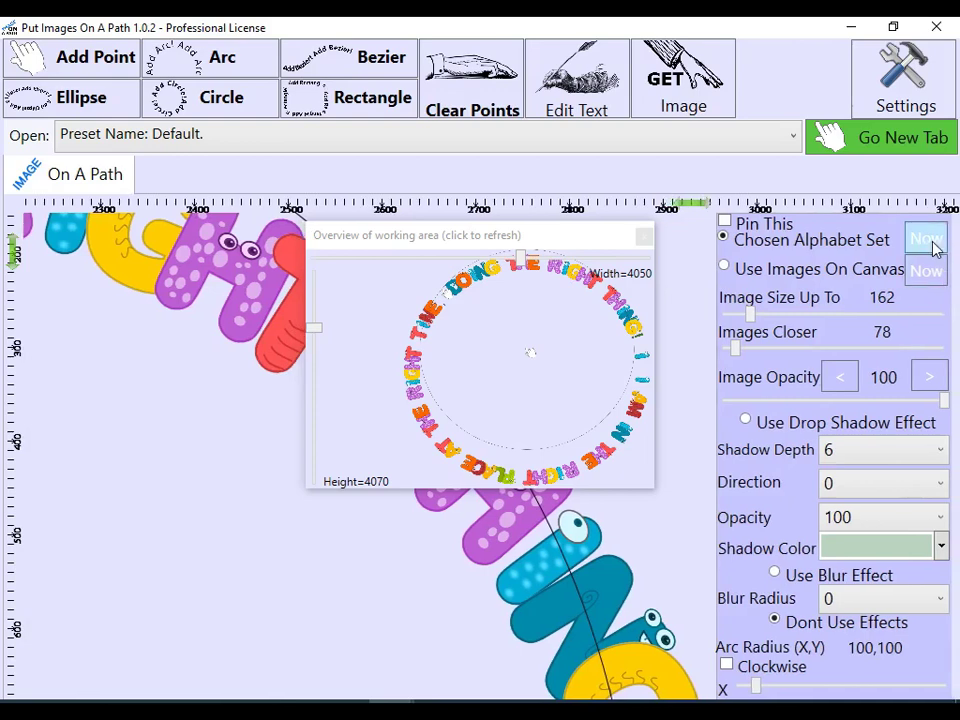
click(929, 271)
click(587, 403)
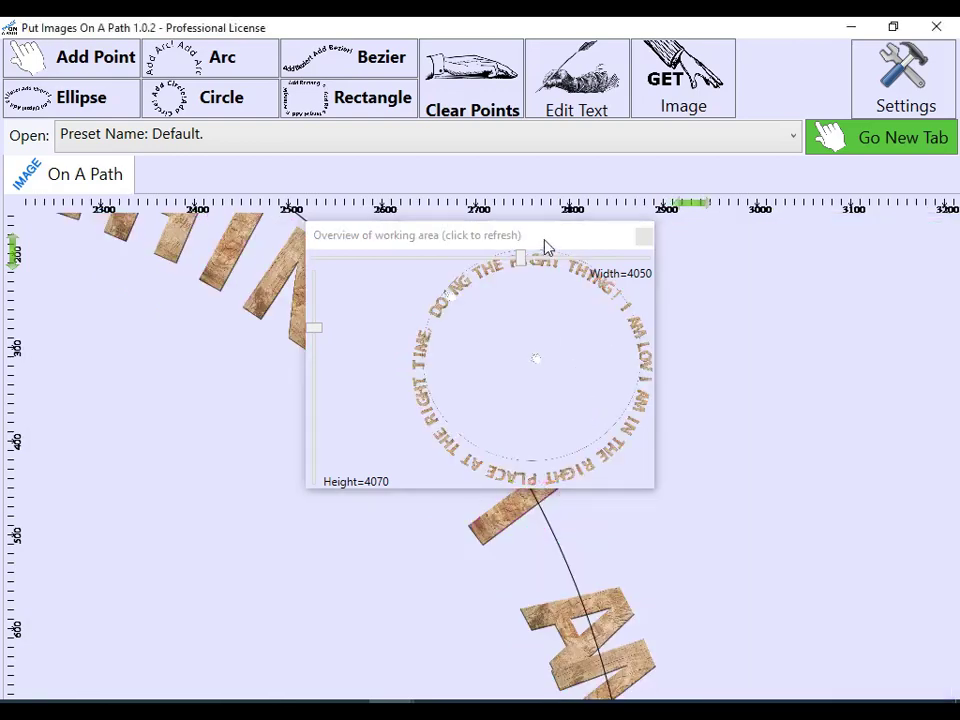
- Replace the circle with an ellipse path, moving its center to about 450 and its left point to about 200 on the horizontal ruler
drag(547, 247, 752, 271)
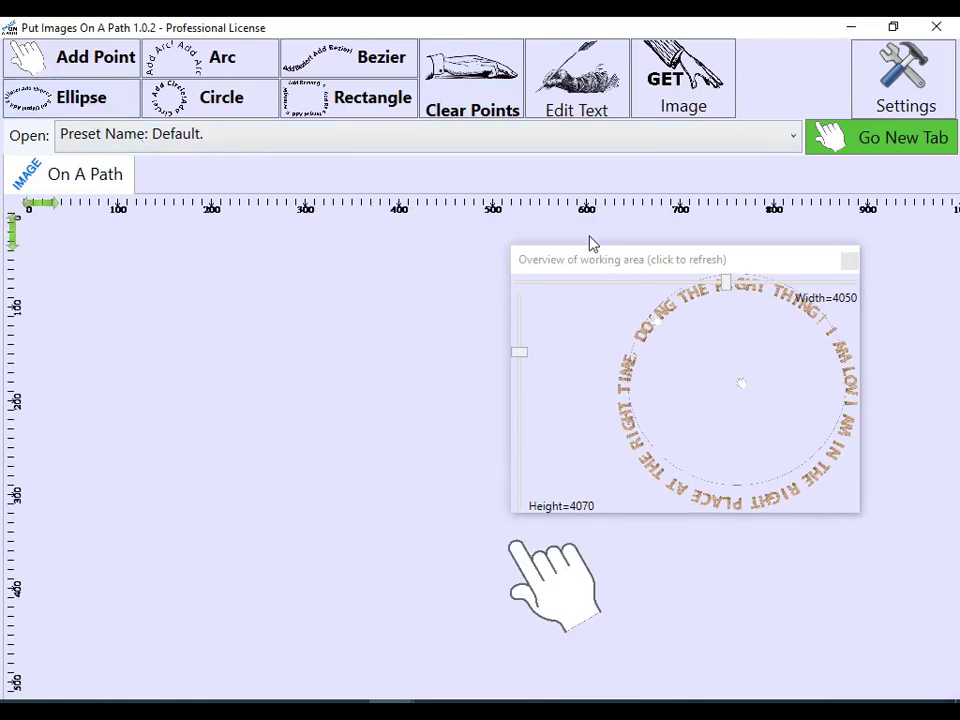
drag(592, 243, 746, 260)
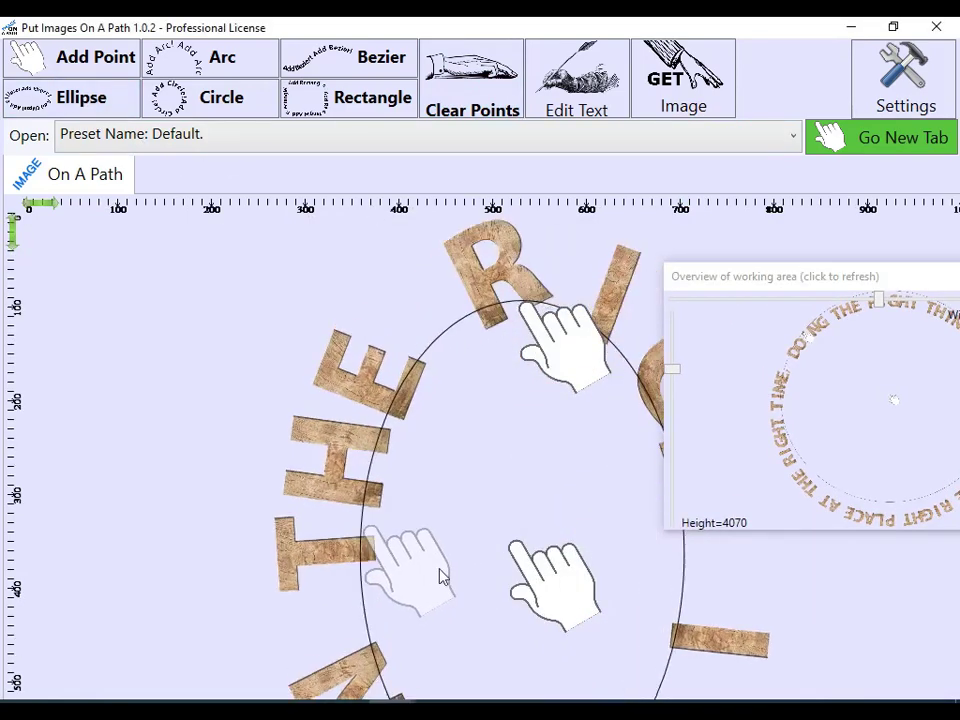
drag(440, 577, 289, 546)
drag(570, 600, 501, 529)
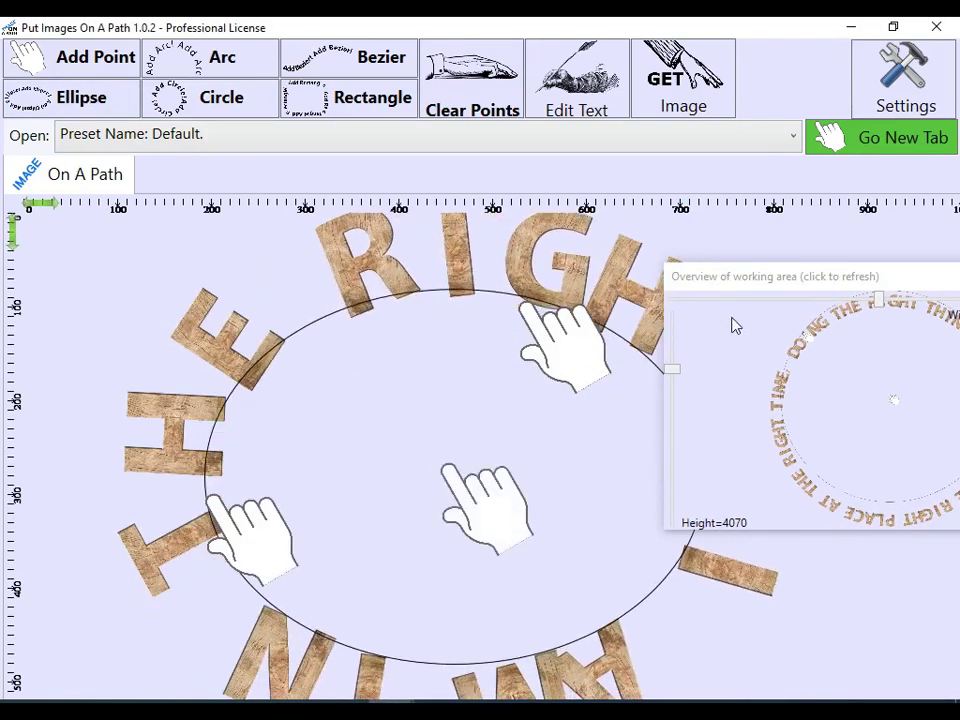
- Enlarge and refresh the overview window to examine the ellipse, and close the overview
drag(694, 277, 793, 280)
drag(897, 300, 959, 400)
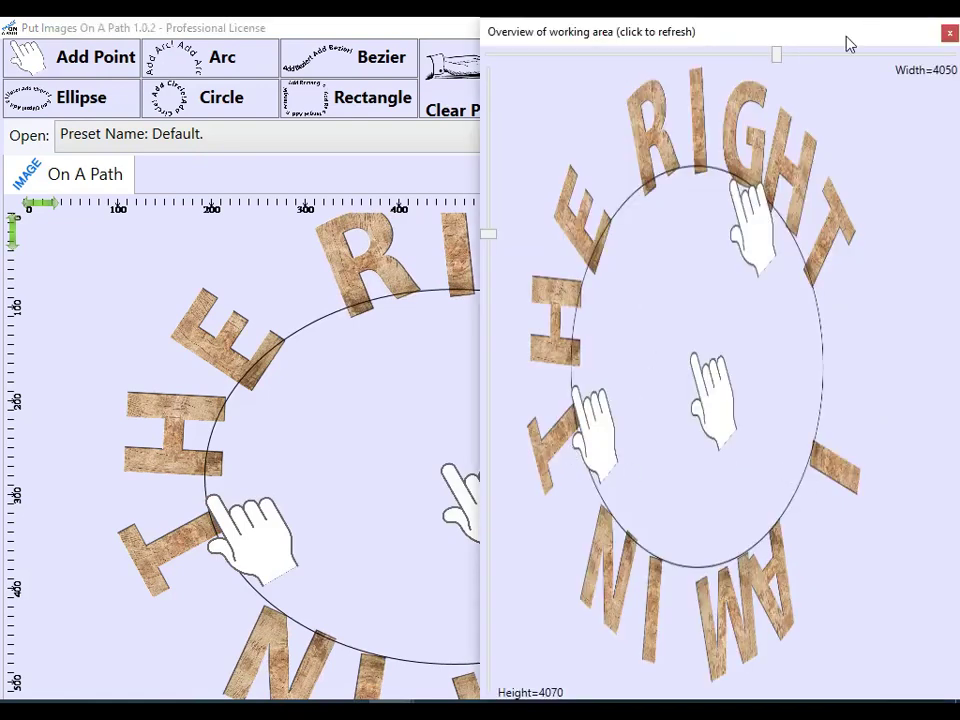
drag(849, 40, 905, 290)
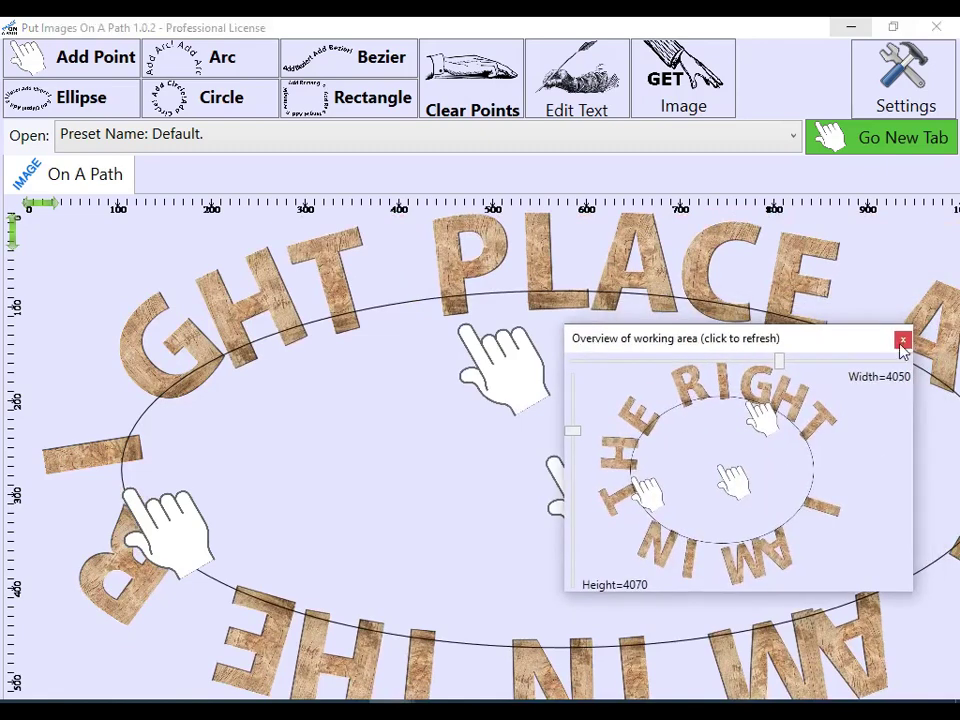
click(902, 341)
- Widen the ellipse by moving its center point to about 985 on the horizontal ruler
drag(851, 459, 272, 481)
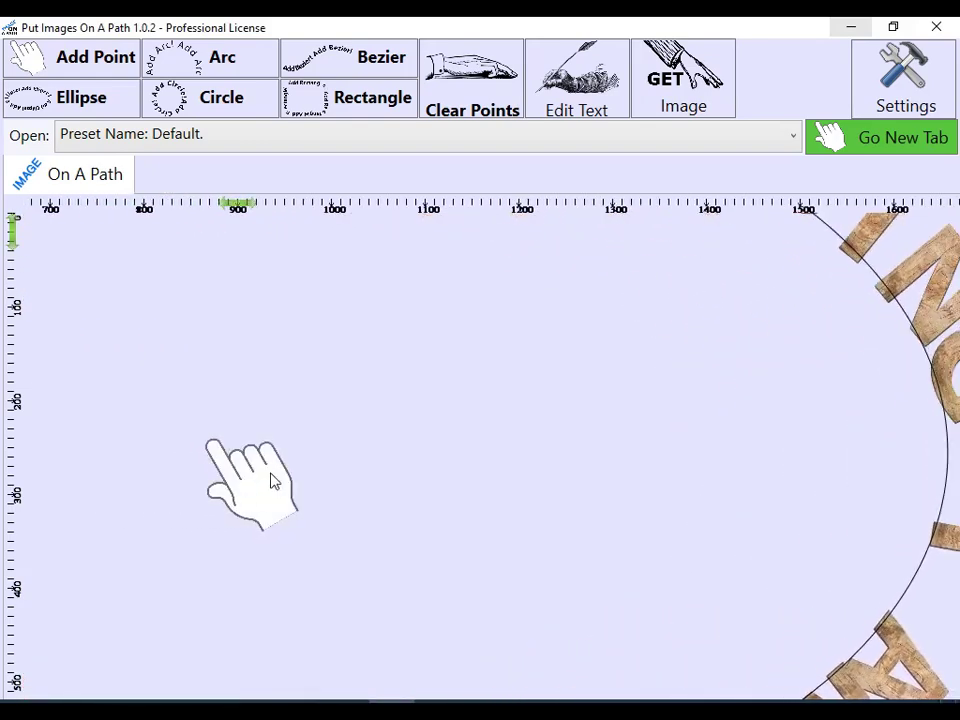
mouse_move(215, 490)
mouse_down()
mouse_move(152, 494)
mouse_move(211, 486)
mouse_up()
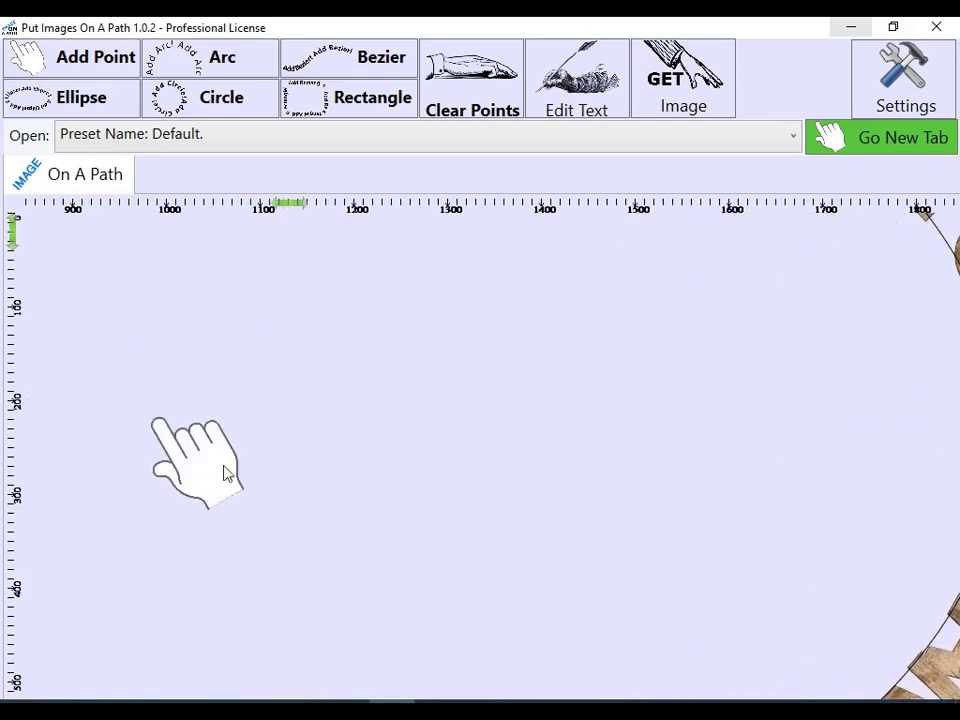
scroll(424, 400, left, 3)
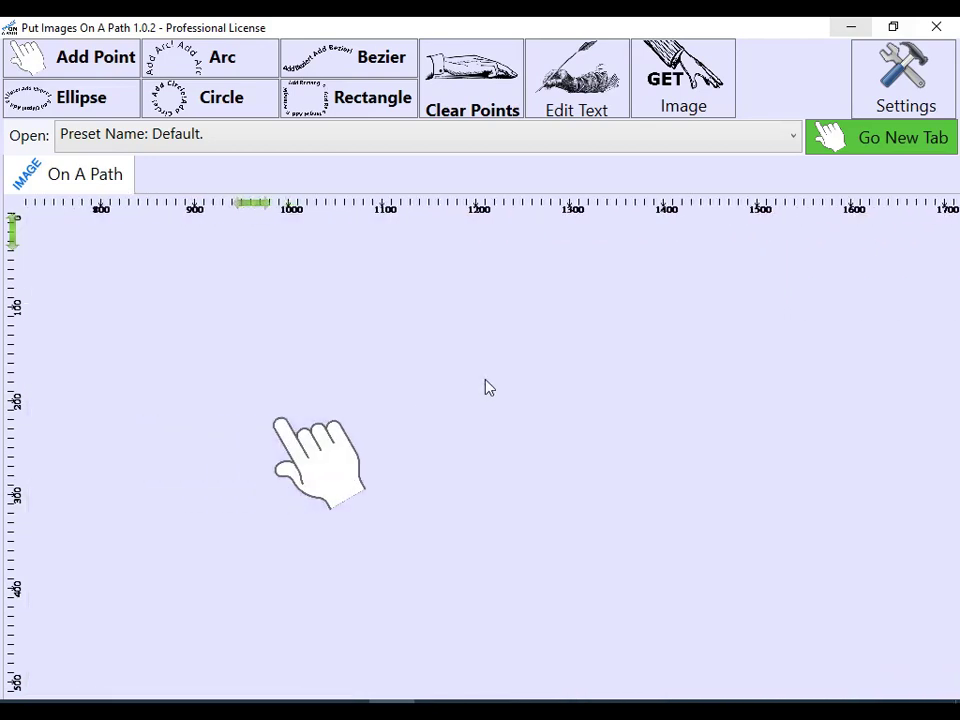
scroll(386, 384, left, 15)
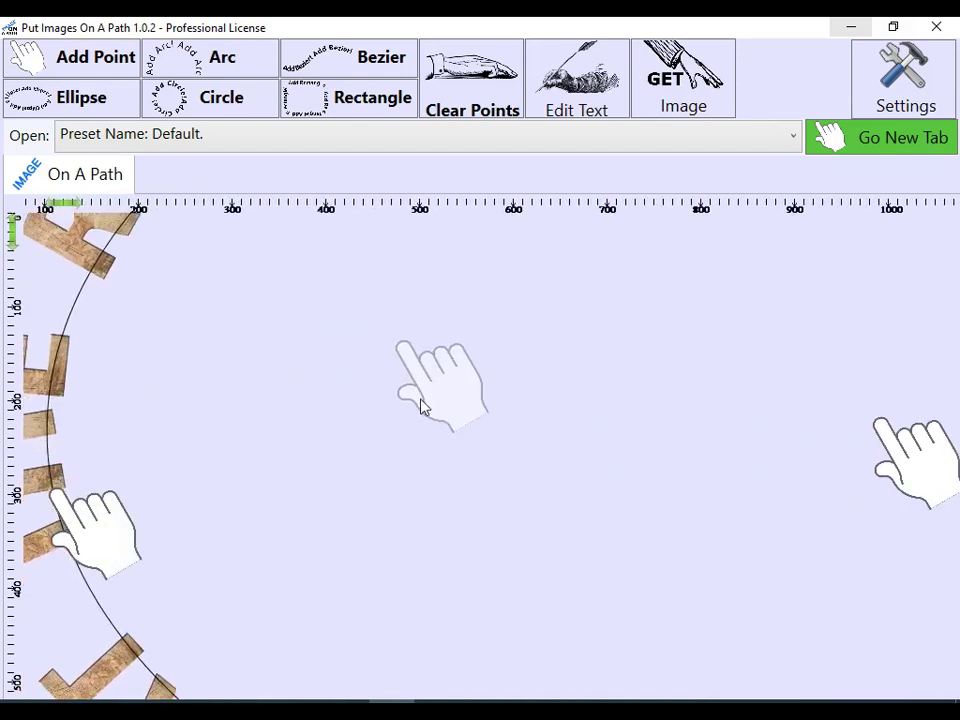
- Reposition the ellipse's other two points to make it a long, flattened shape
drag(420, 405, 428, 475)
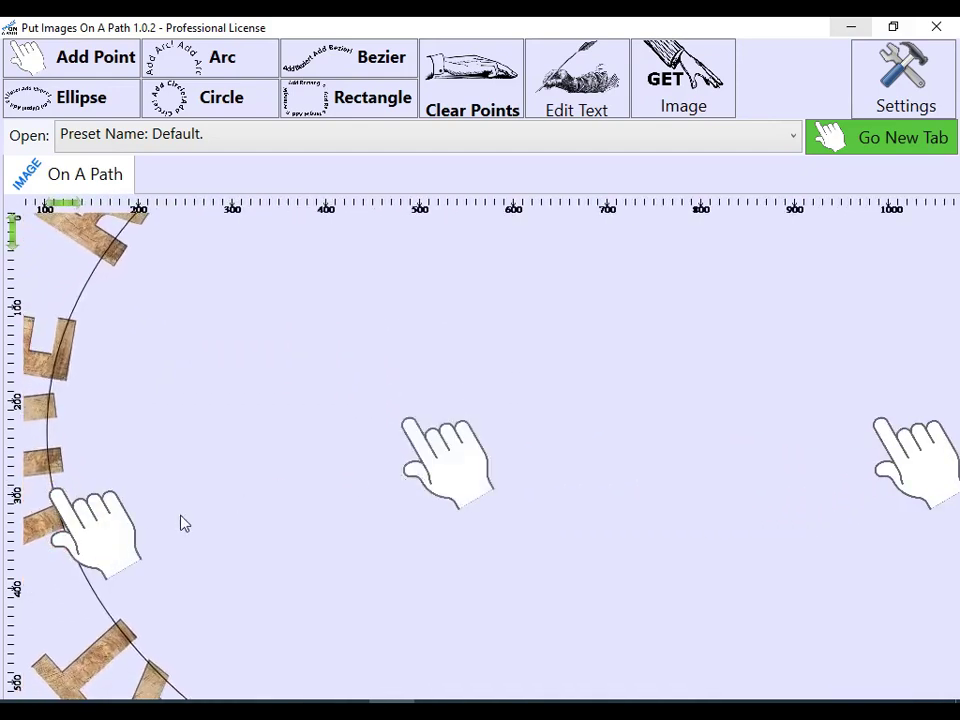
drag(105, 552, 80, 552)
drag(460, 466, 907, 352)
mouse_move(908, 340)
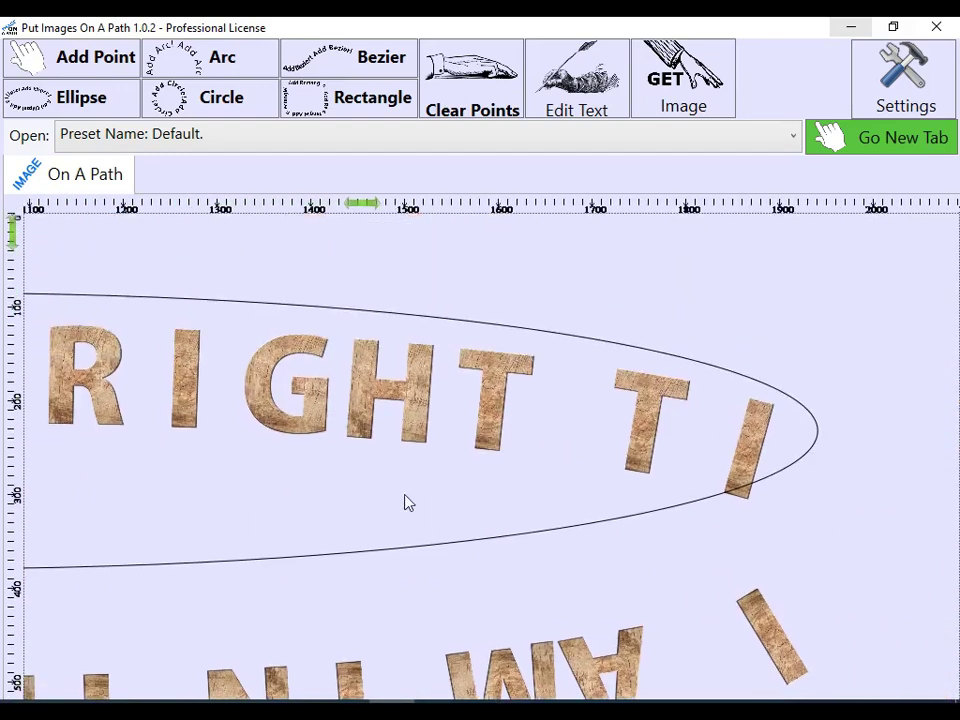
- Replace the ellipse with a rectangle path, stretching its right edge to about 2100 on the horizontal ruler
click(463, 96)
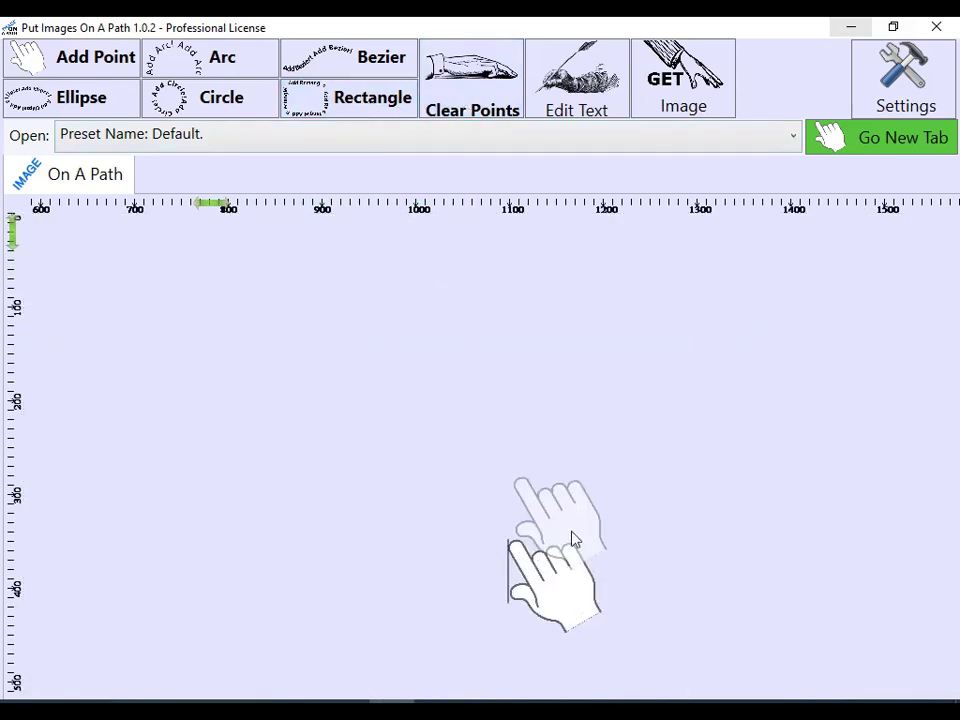
drag(553, 598, 240, 697)
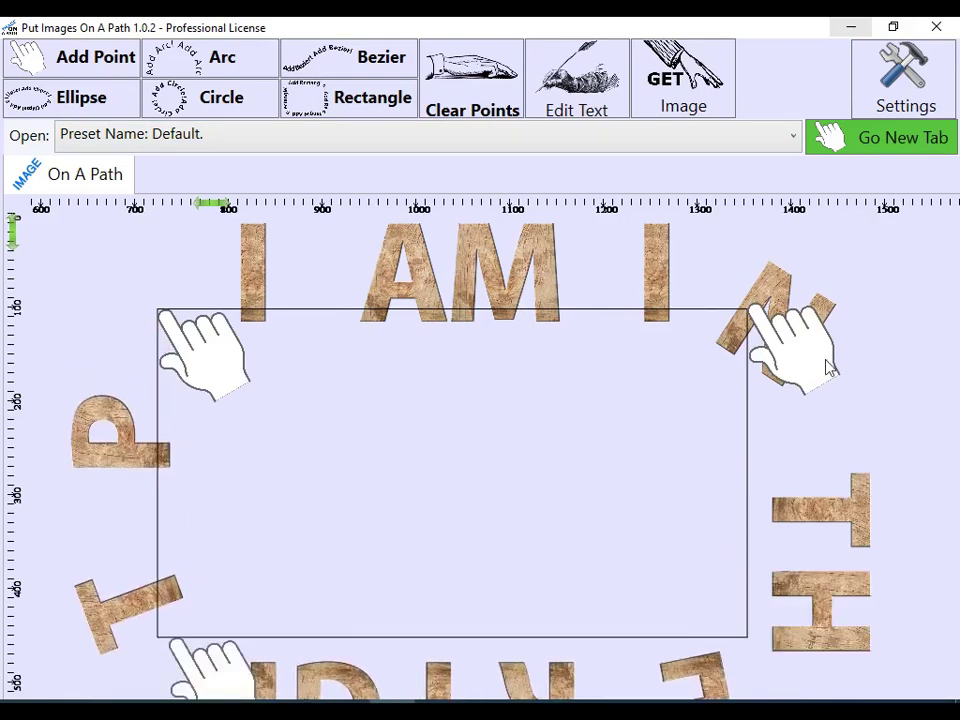
drag(826, 368, 858, 368)
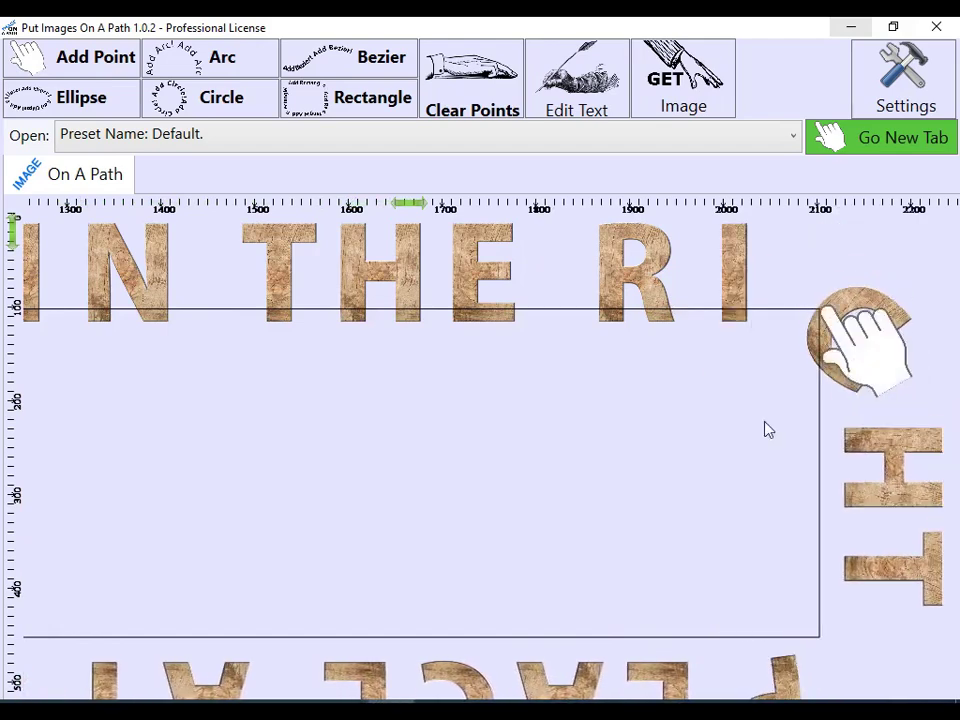
- Make the rectangle taller by moving its bottom-left point down to about 600 on the vertical ruler
scroll(758, 433, down, 3)
scroll(460, 457, left, 4)
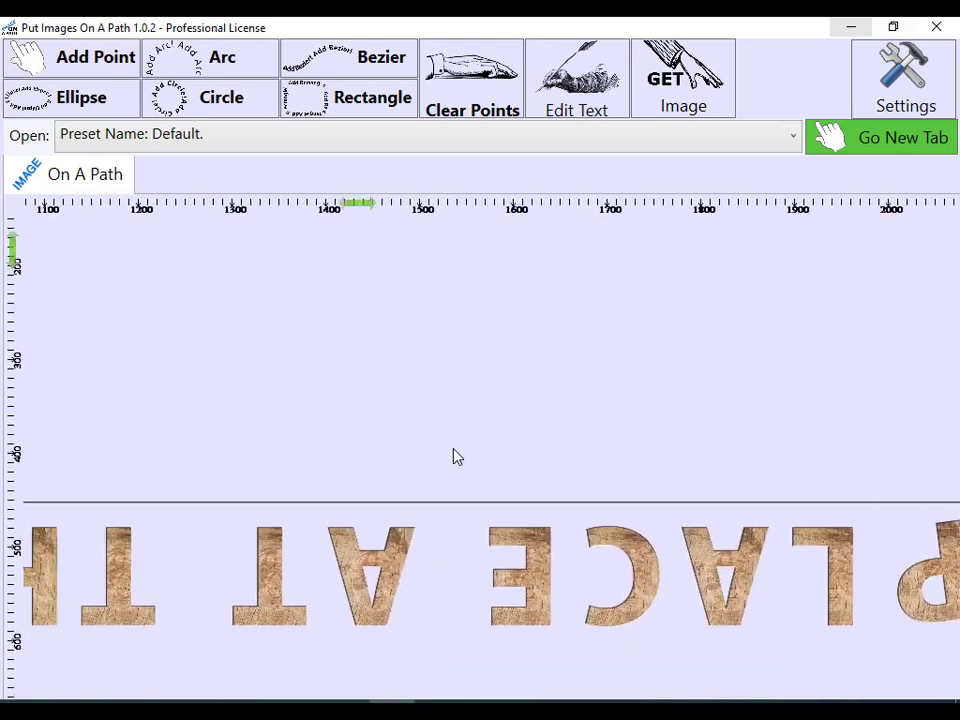
scroll(455, 457, left, 6)
right_click(456, 456)
click(401, 411)
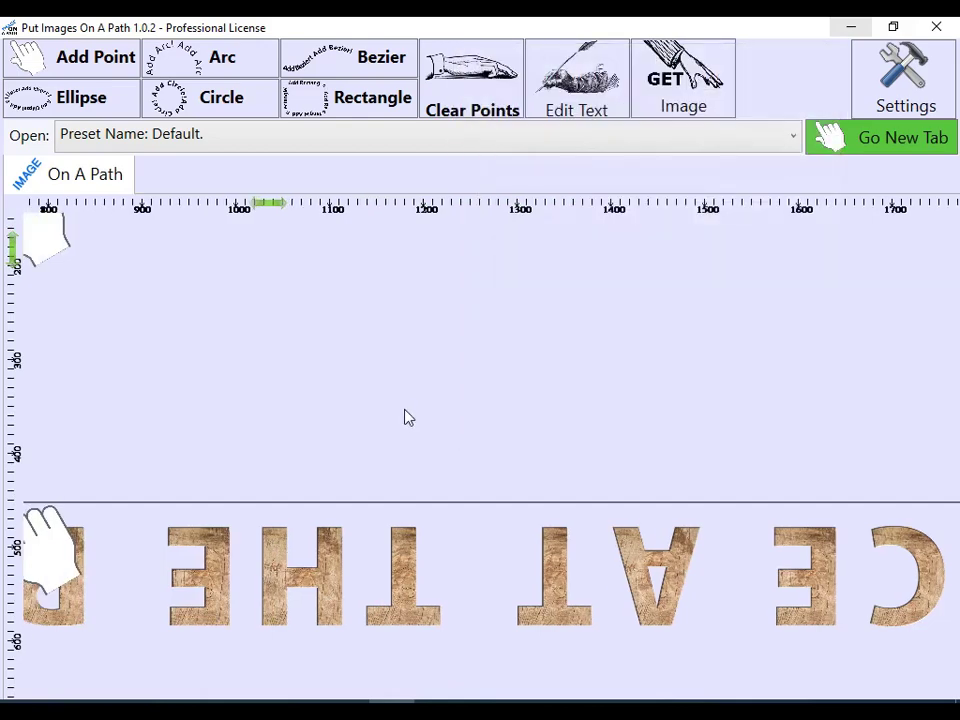
scroll(408, 418, left, 8)
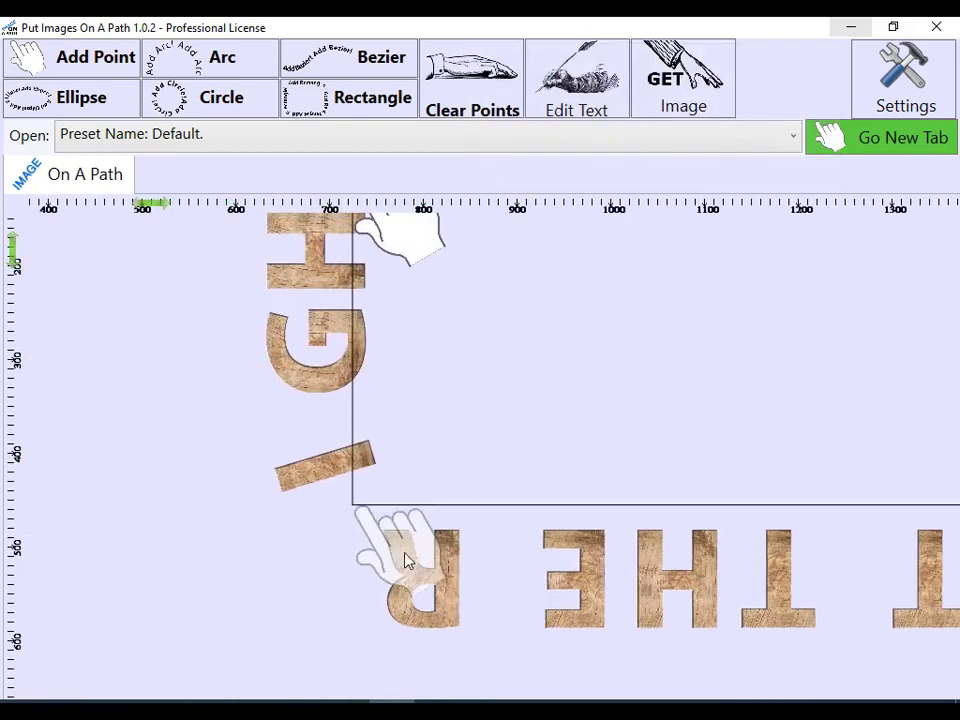
drag(405, 560, 405, 697)
- Move the rectangle's top-left point so its left edge sits at about 520 on the horizontal ruler
scroll(448, 506, up, 2)
drag(402, 366, 139, 379)
scroll(189, 439, down, 4)
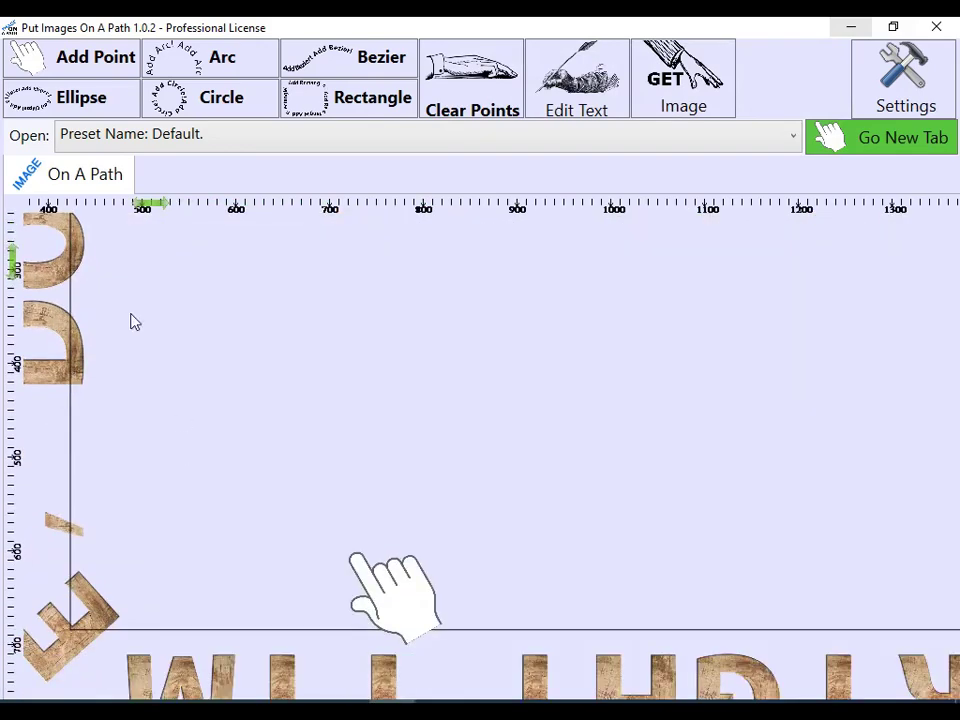
scroll(135, 322, up, 2)
drag(128, 334, 216, 336)
scroll(294, 437, down, 3)
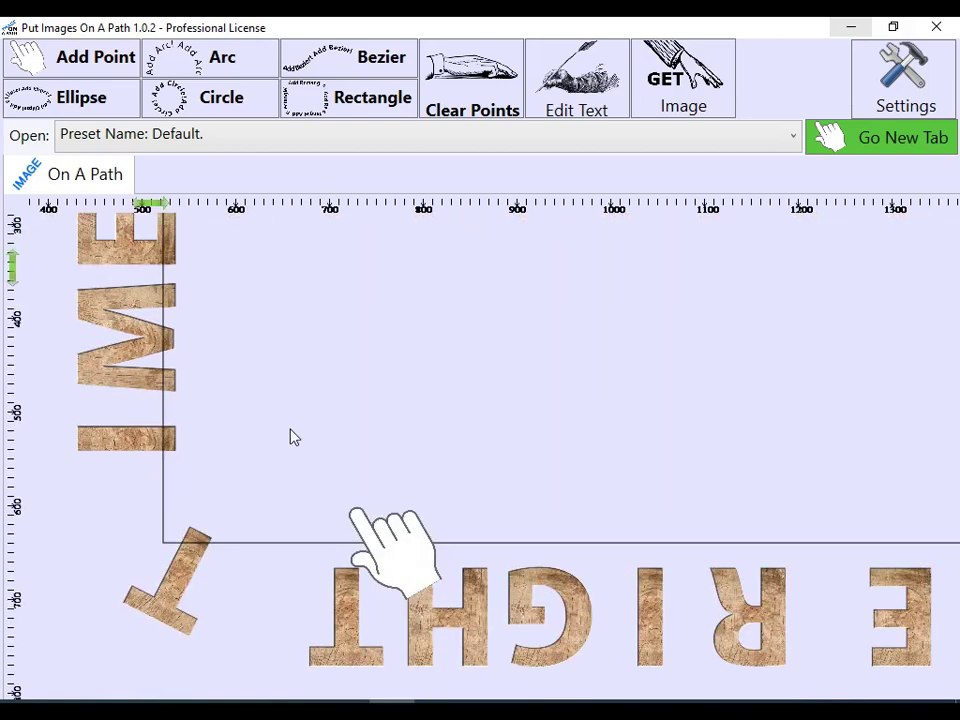
- Make the rectangle taller by moving its bottom-left point down to about 1150 on the vertical ruler
scroll(294, 437, down, 3)
mouse_move(380, 411)
mouse_down()
mouse_move(337, 450)
mouse_move(219, 615)
mouse_move(215, 672)
mouse_move(182, 681)
mouse_up()
scroll(185, 681, down, 8)
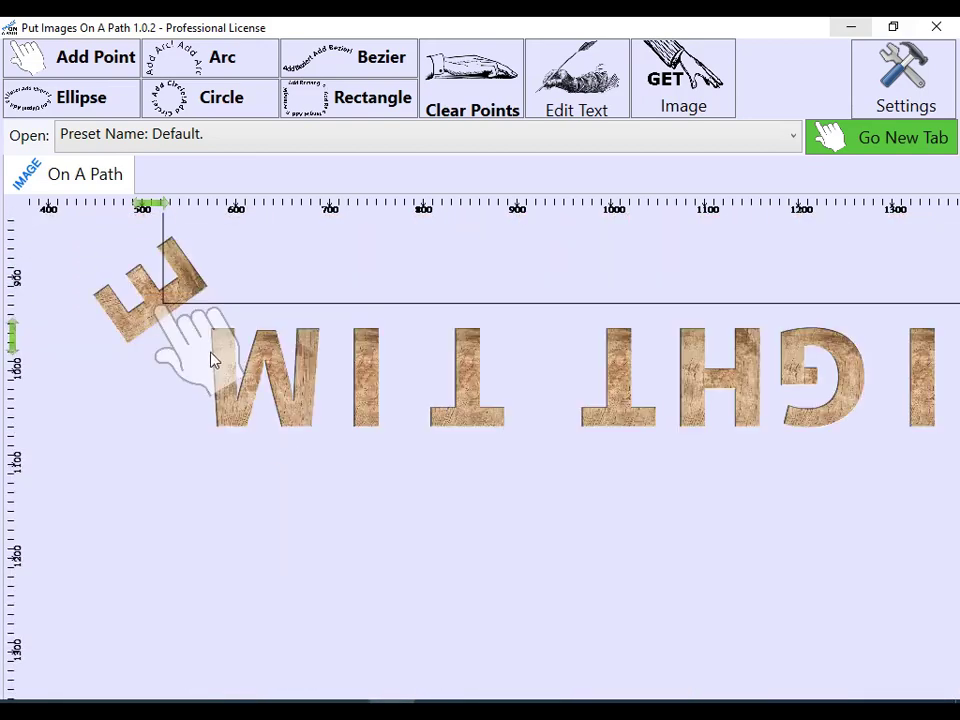
drag(212, 360, 208, 551)
scroll(300, 445, up, 5)
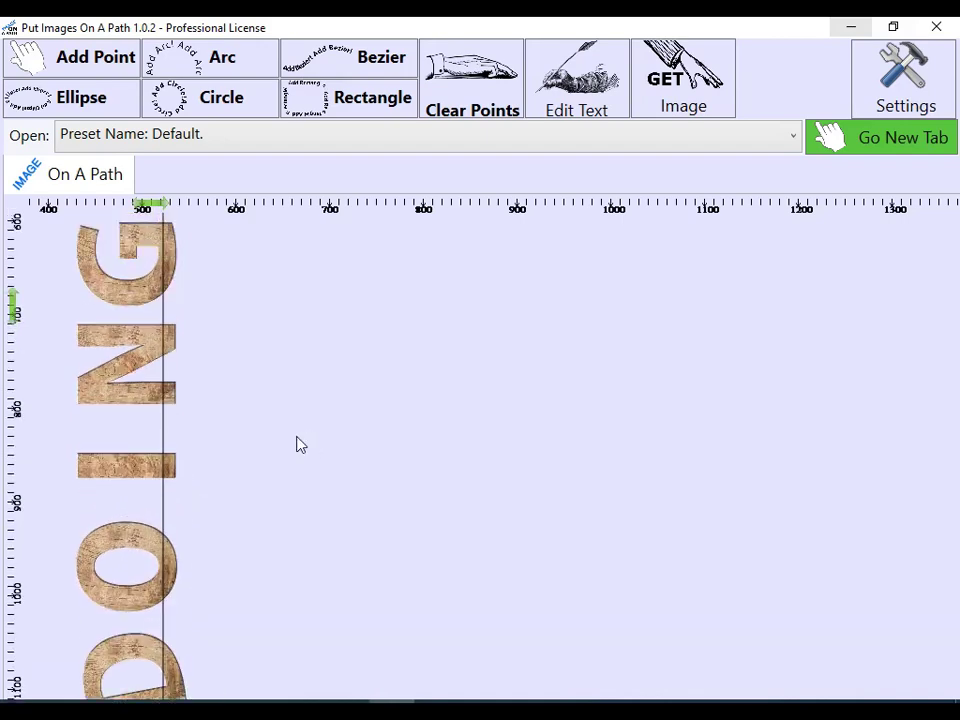
scroll(296, 447, up, 10)
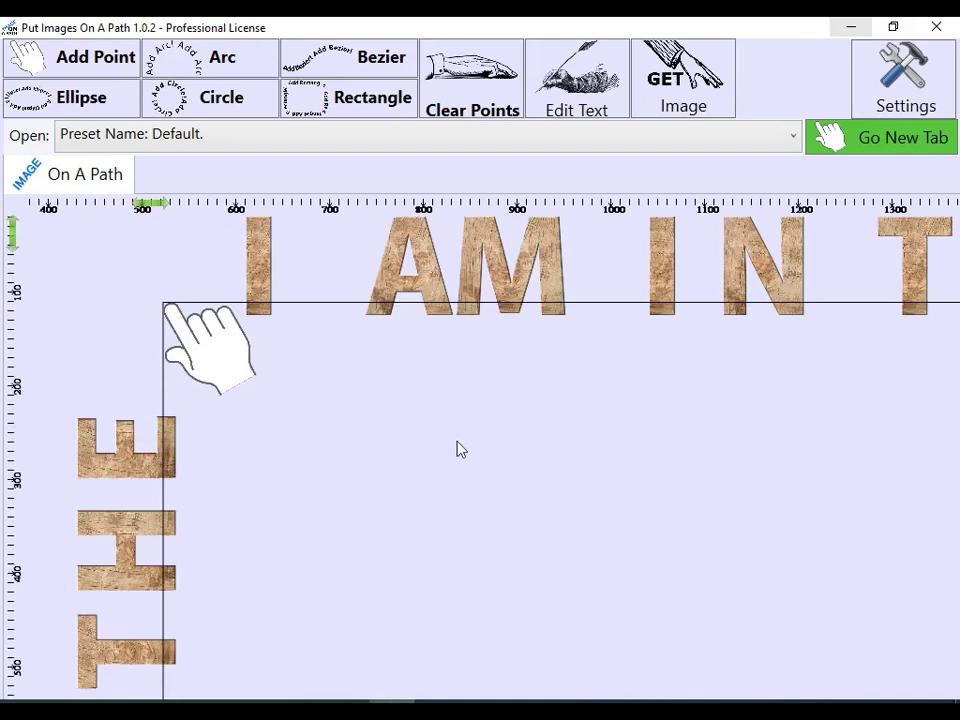
- Show the overview window and move the rectangle's bottom-left point down to about 1480 on the vertical ruler
right_click(525, 441)
click(592, 124)
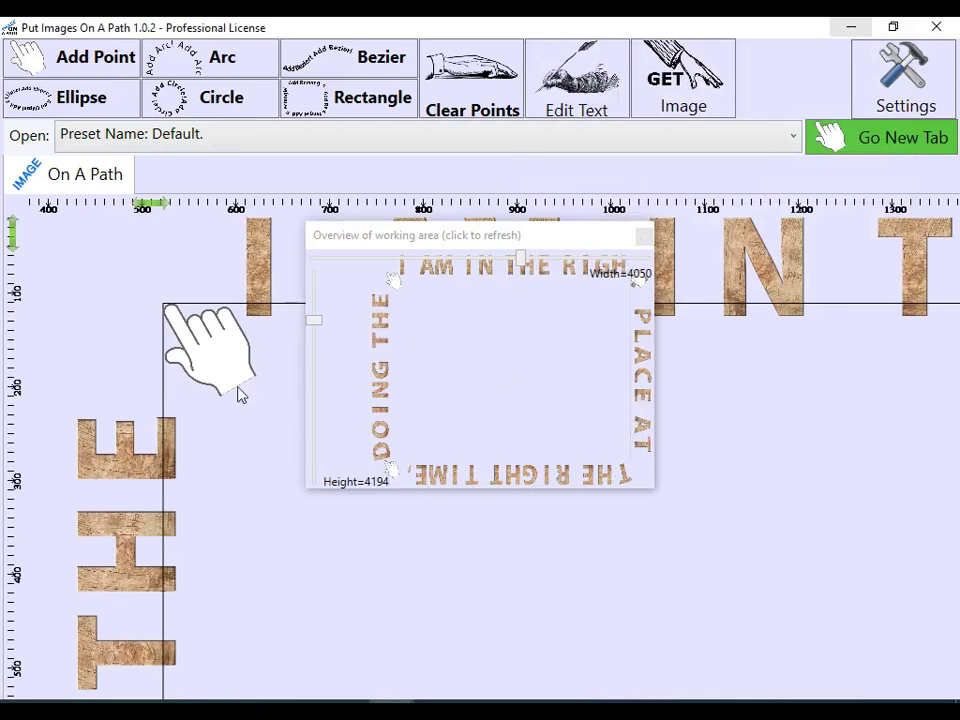
scroll(210, 410, down, 15)
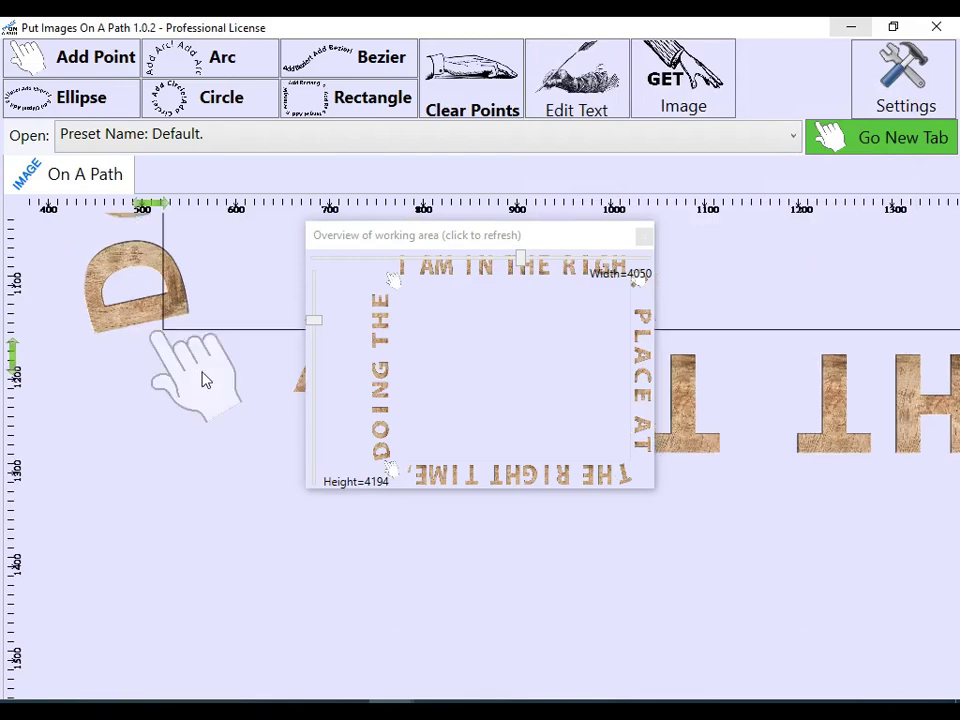
drag(203, 380, 214, 681)
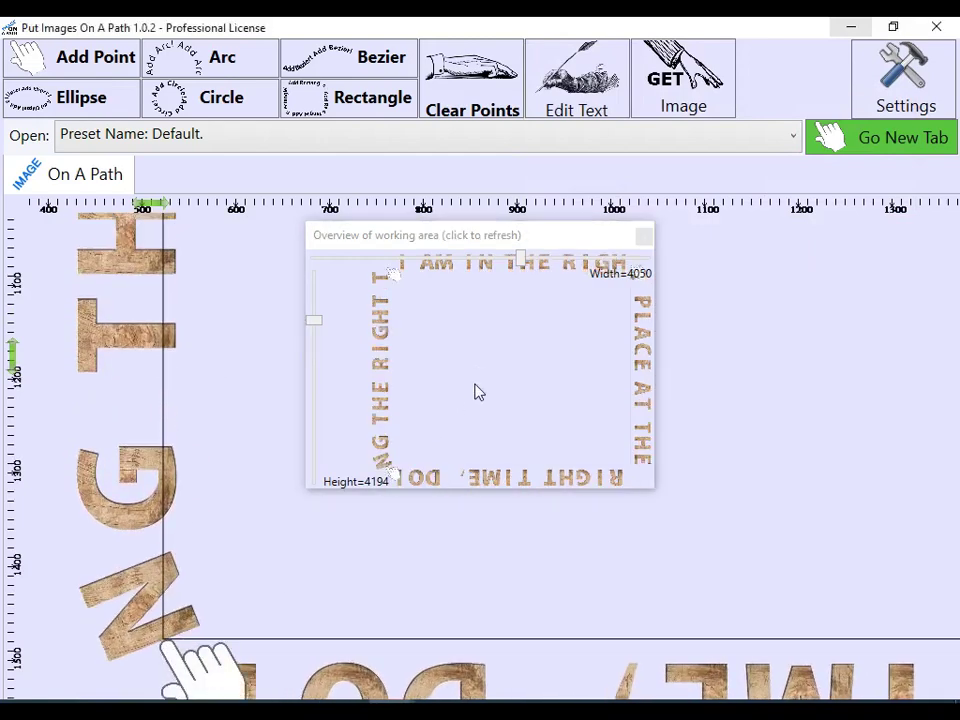
- Extend the rectangle's bottom-left point to about 1800 on the vertical ruler and refresh the overview
scroll(290, 432, down, 10)
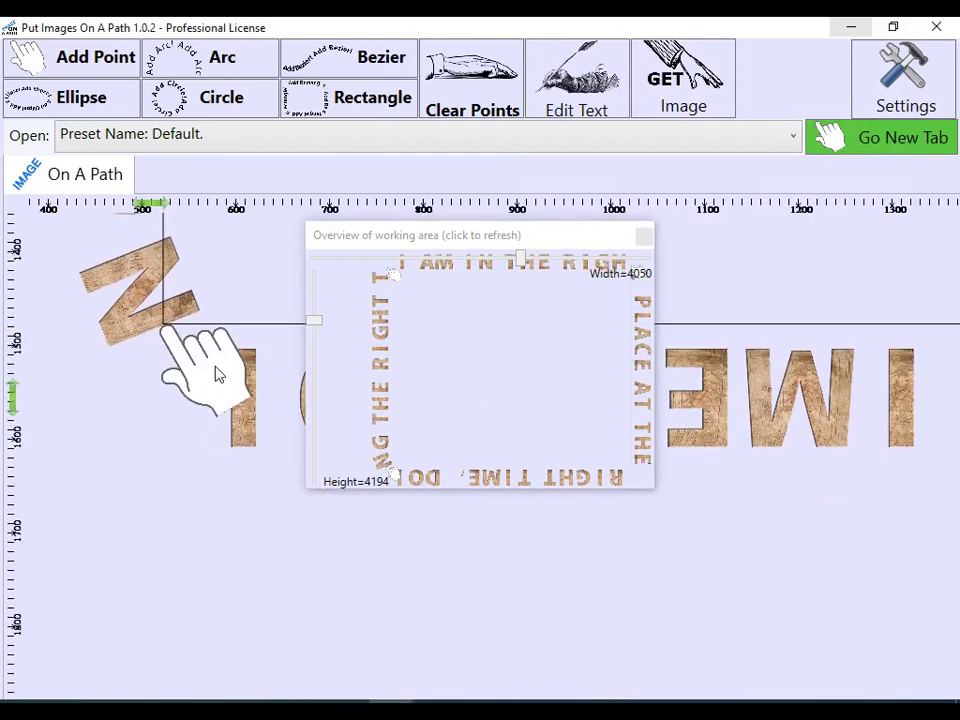
drag(218, 374, 216, 695)
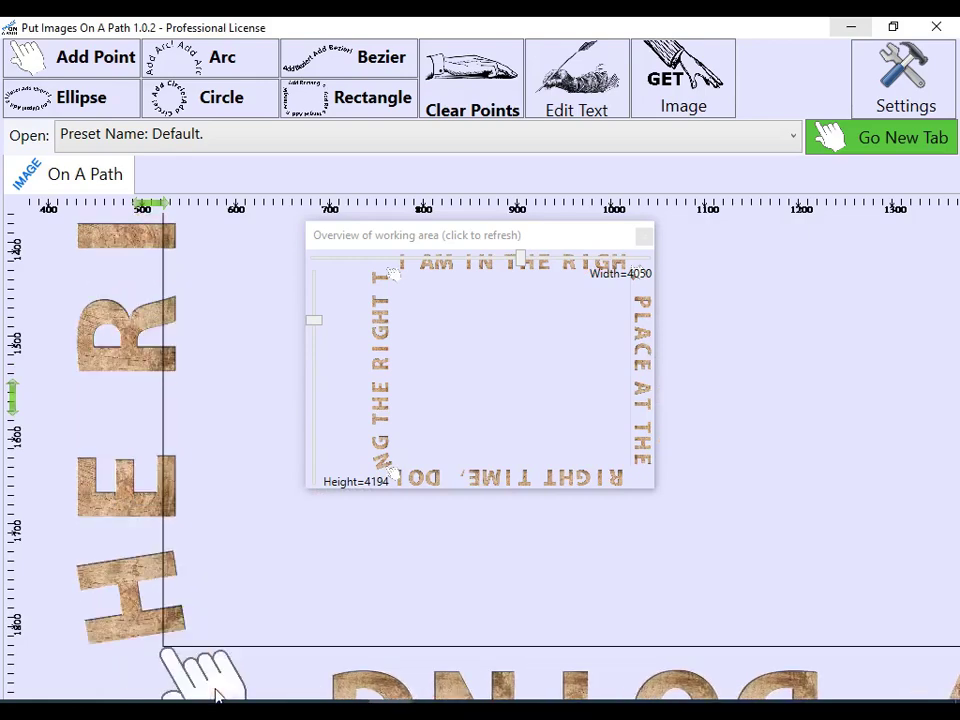
click(500, 393)
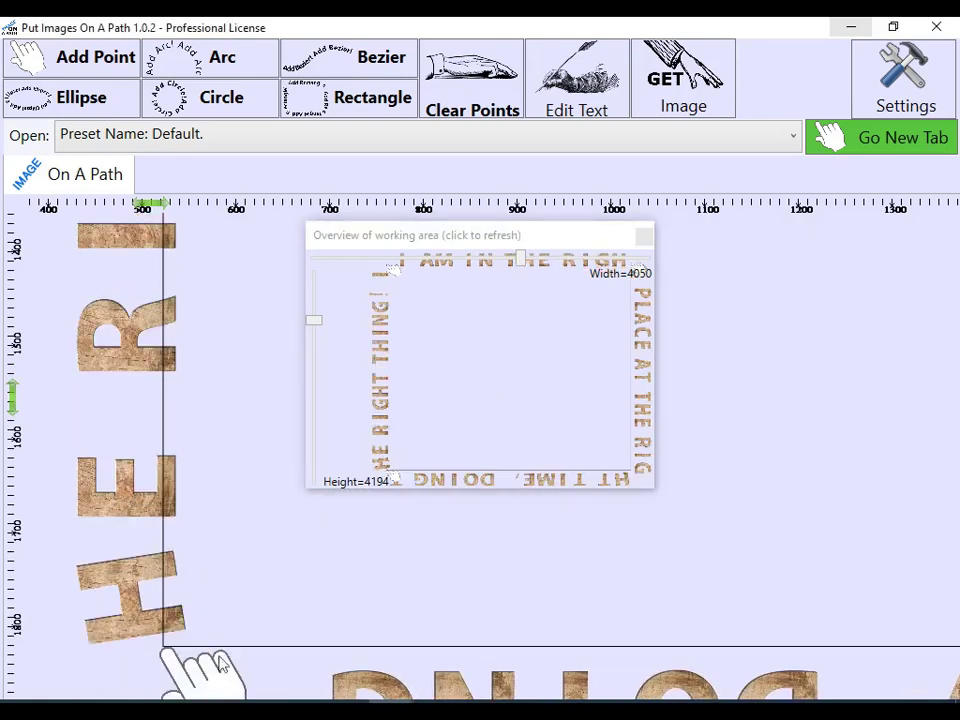
drag(222, 666, 218, 672)
click(465, 410)
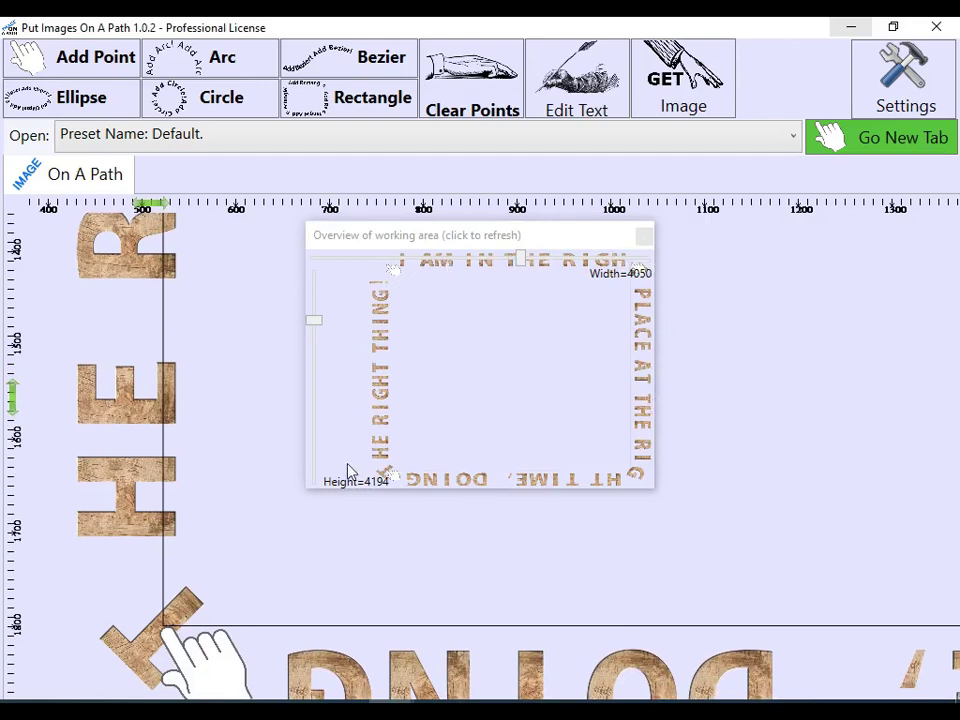
- Enlarge the letters around the rectangle to an image size of 373, refreshing the overview to check the fit
mouse_move(945, 250)
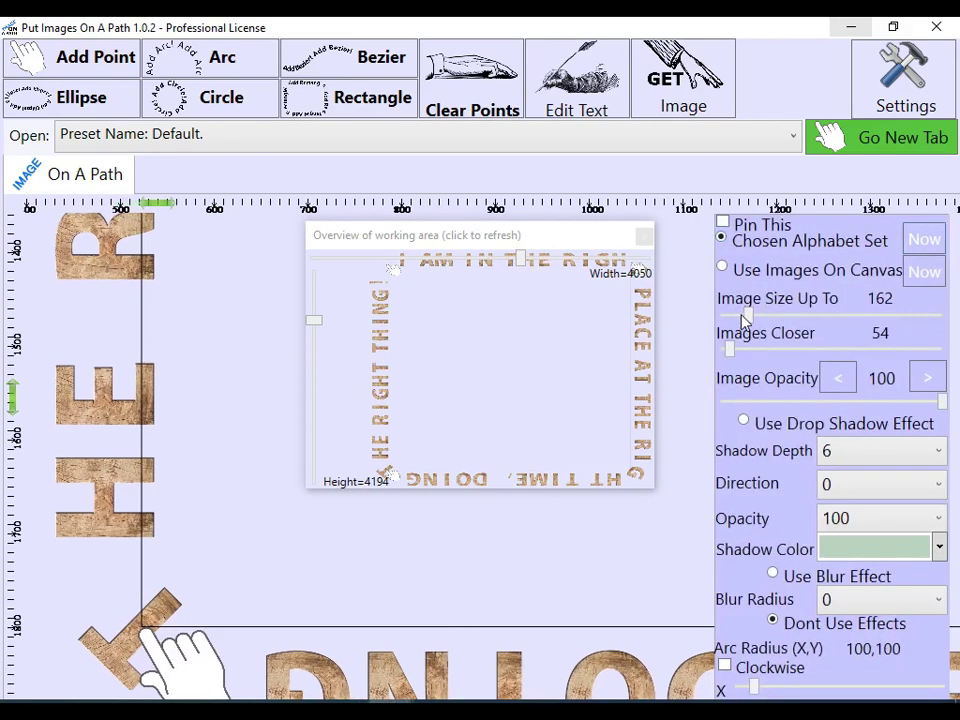
drag(752, 318, 795, 318)
click(525, 362)
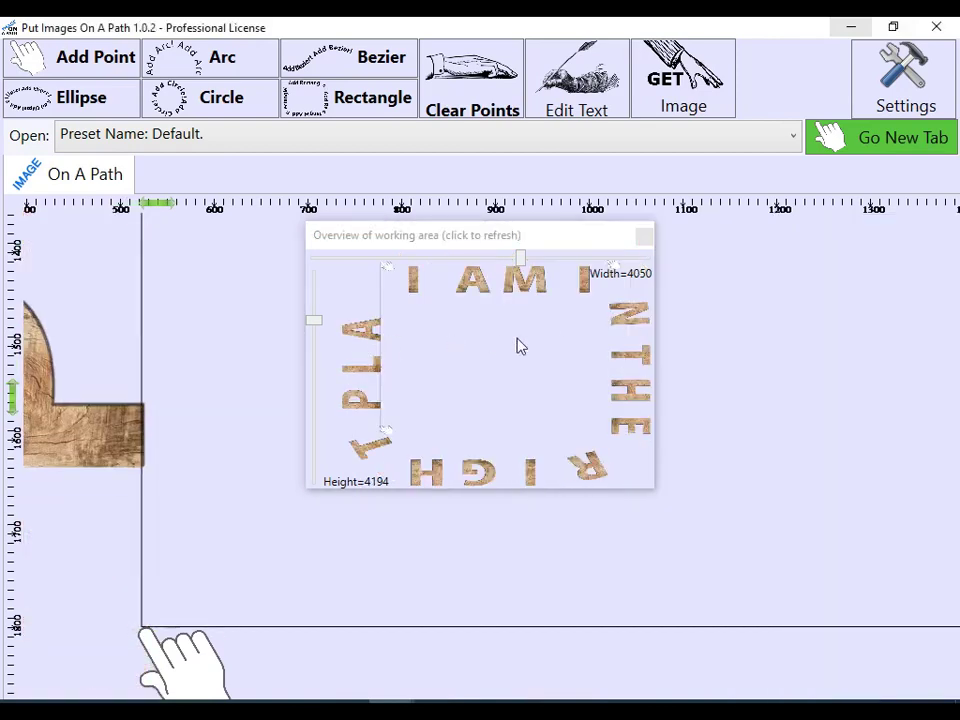
mouse_move(862, 327)
drag(800, 316, 795, 317)
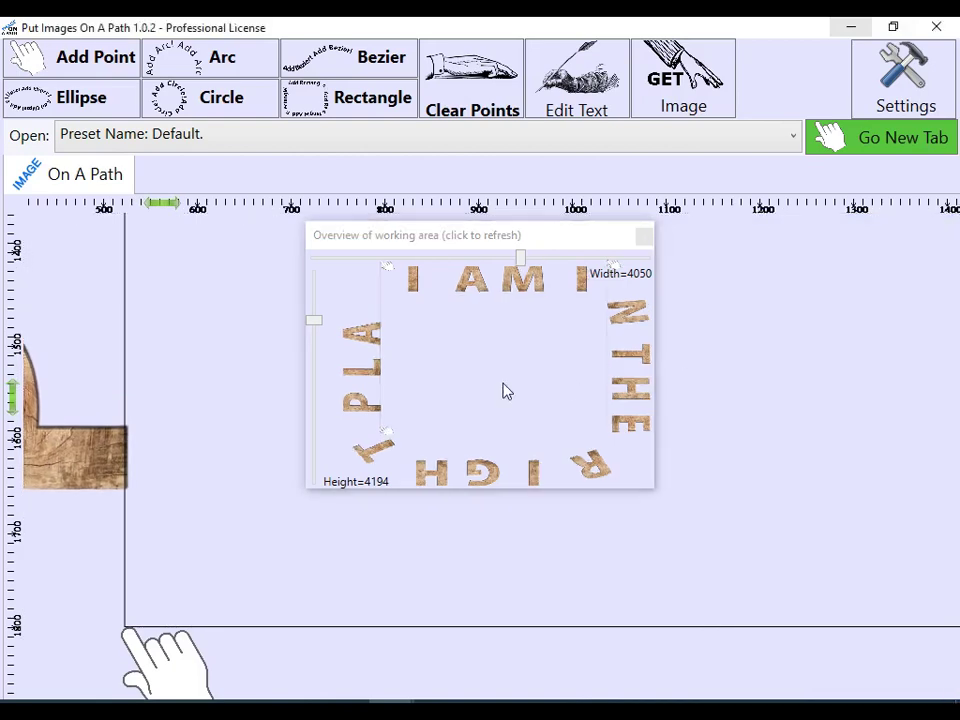
mouse_move(870, 342)
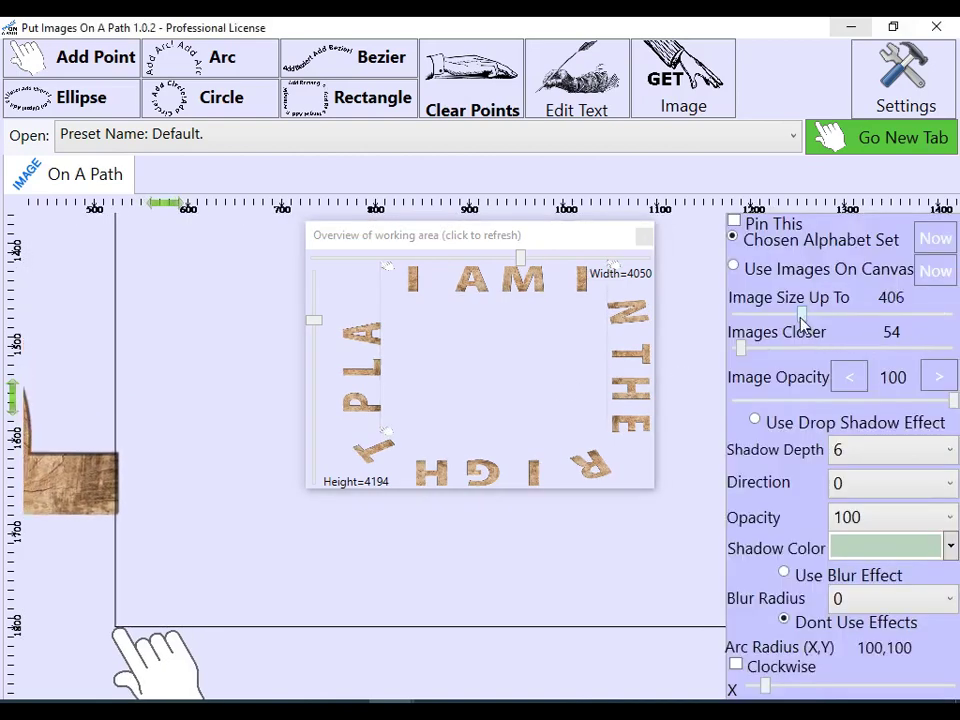
drag(800, 319, 797, 317)
mouse_move(958, 332)
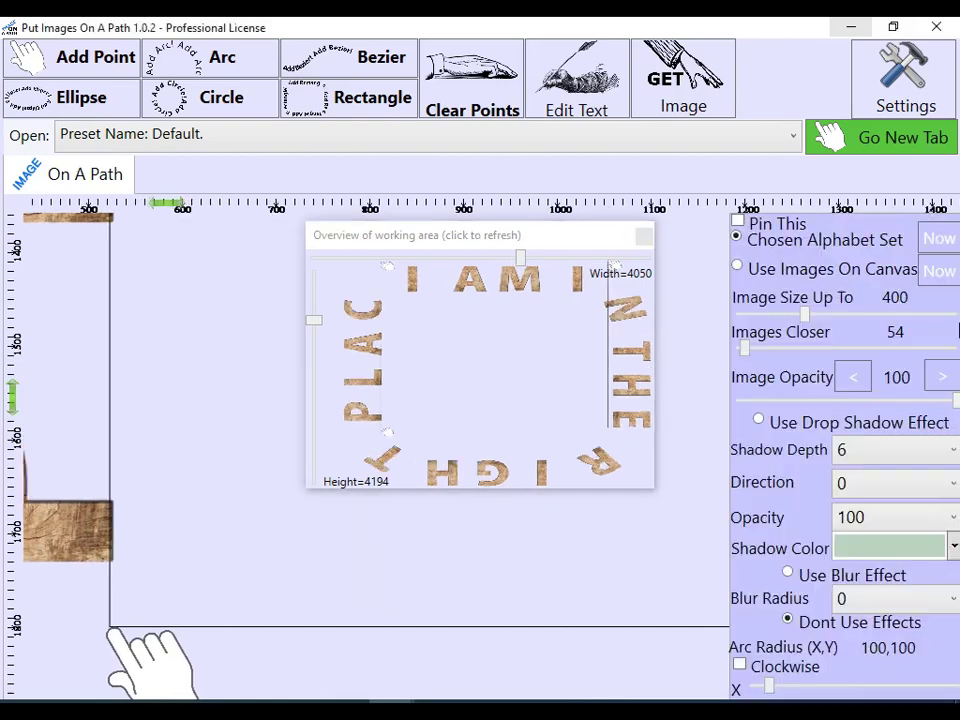
drag(797, 315, 797, 317)
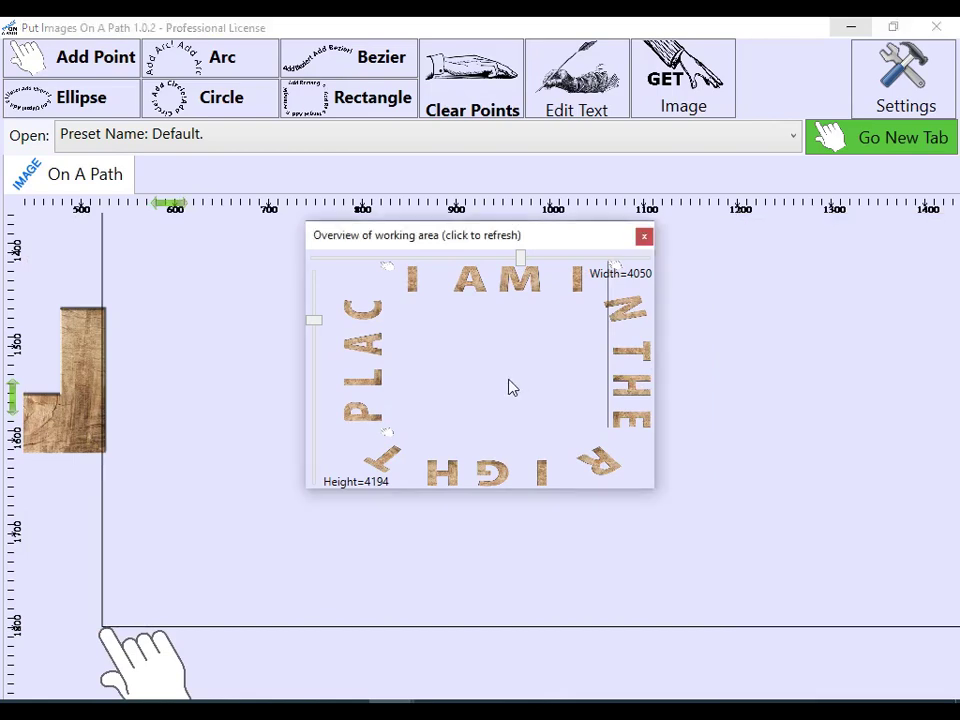
click(518, 387)
drag(790, 316, 791, 316)
click(480, 389)
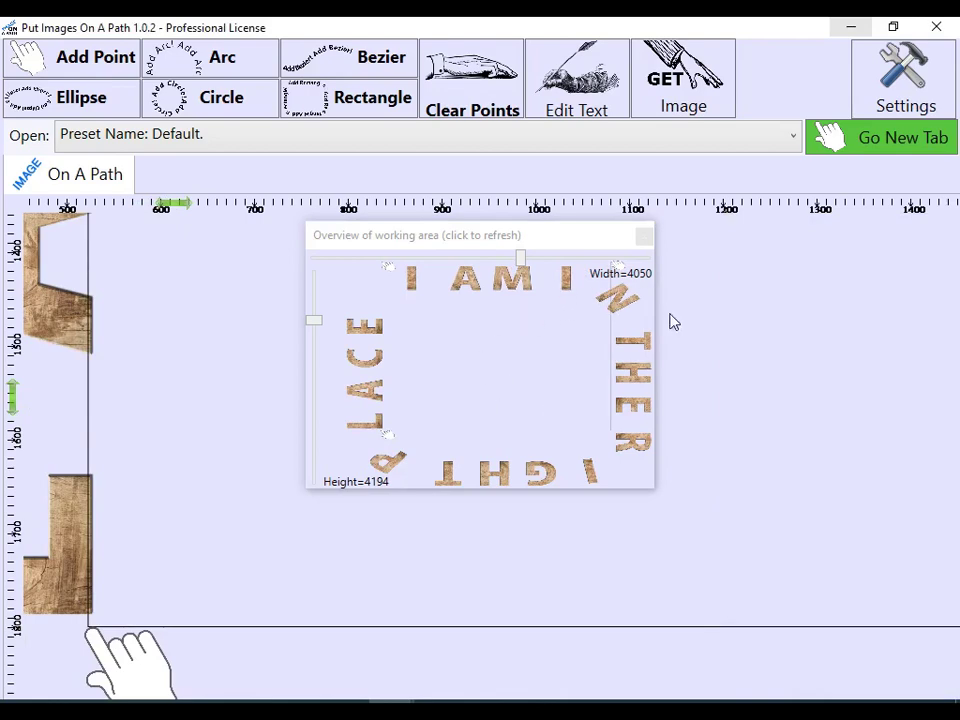
- Set Images Closer to 130 to tighten the letter spacing, refresh the overview and close its window
mouse_move(825, 320)
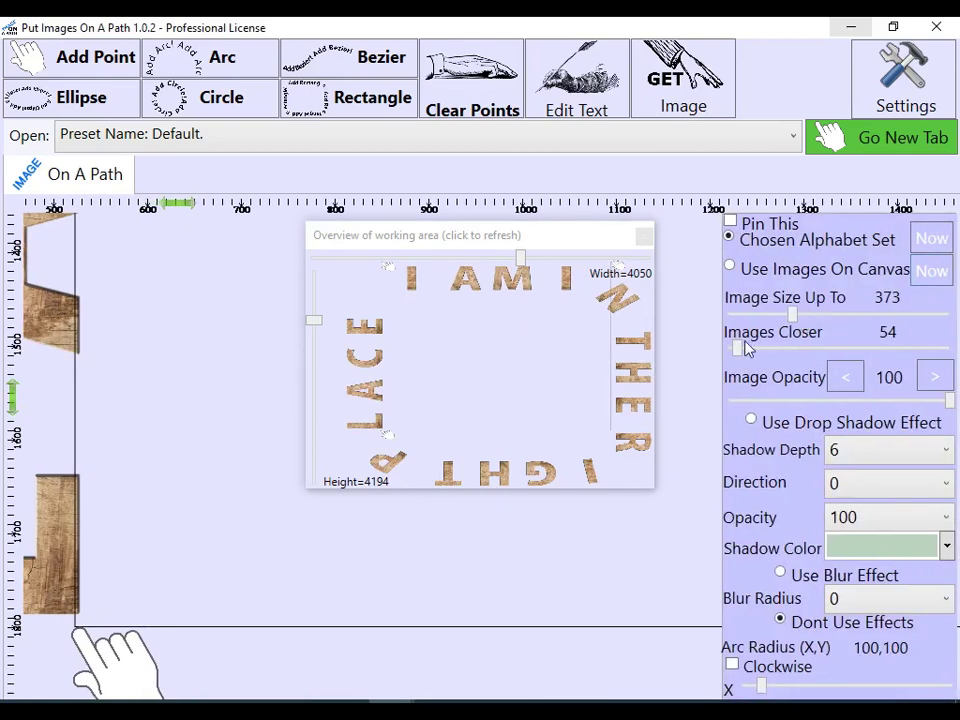
scroll(741, 353, up, 5)
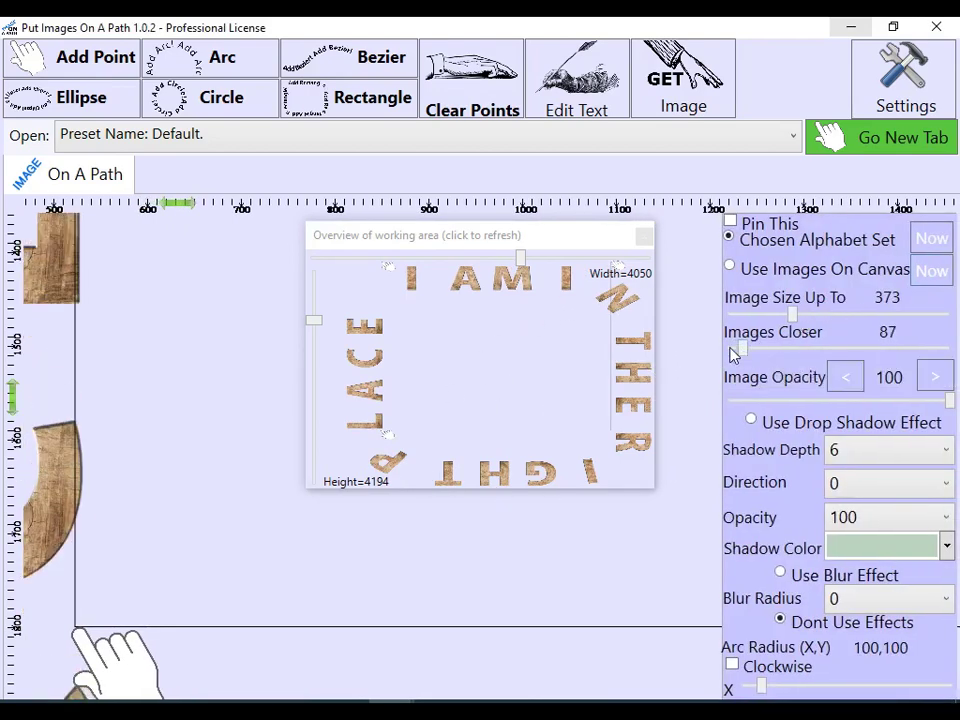
click(604, 368)
mouse_move(797, 320)
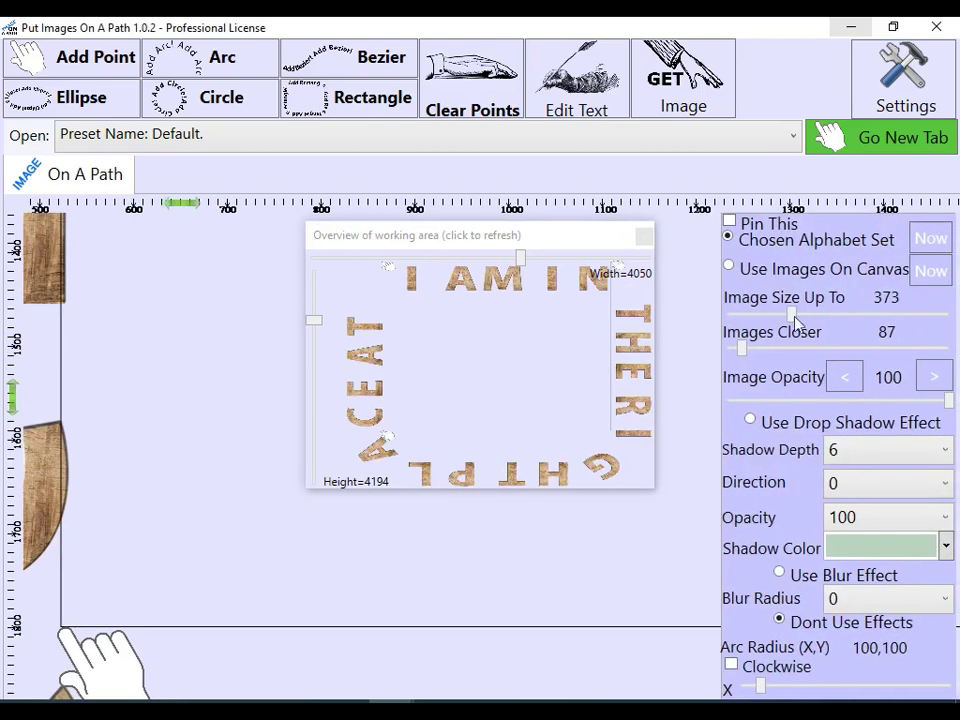
drag(745, 355, 756, 355)
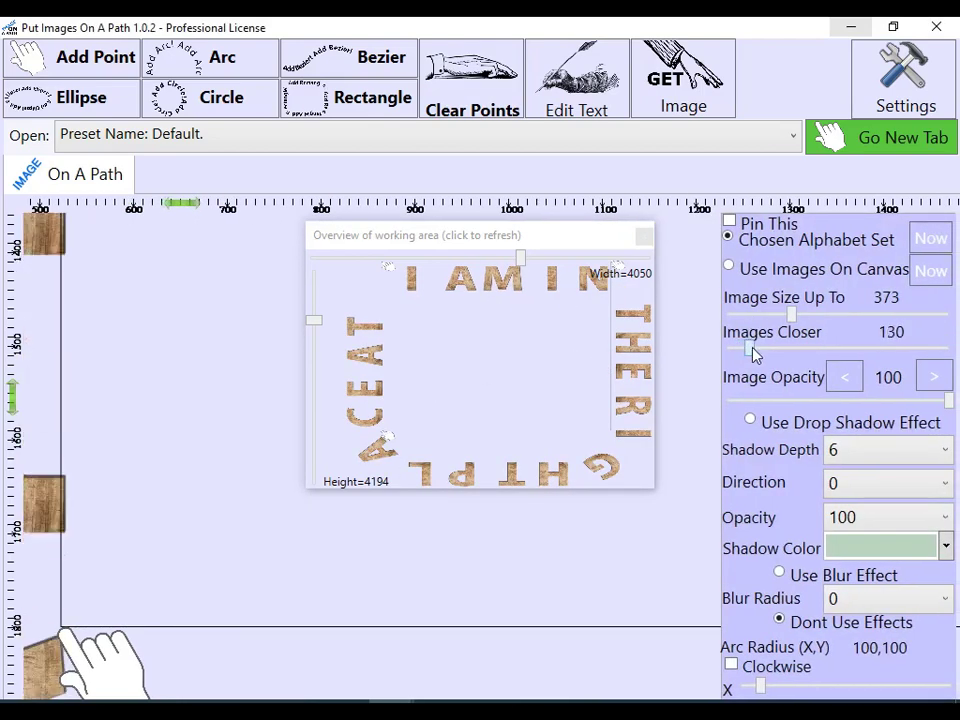
click(579, 354)
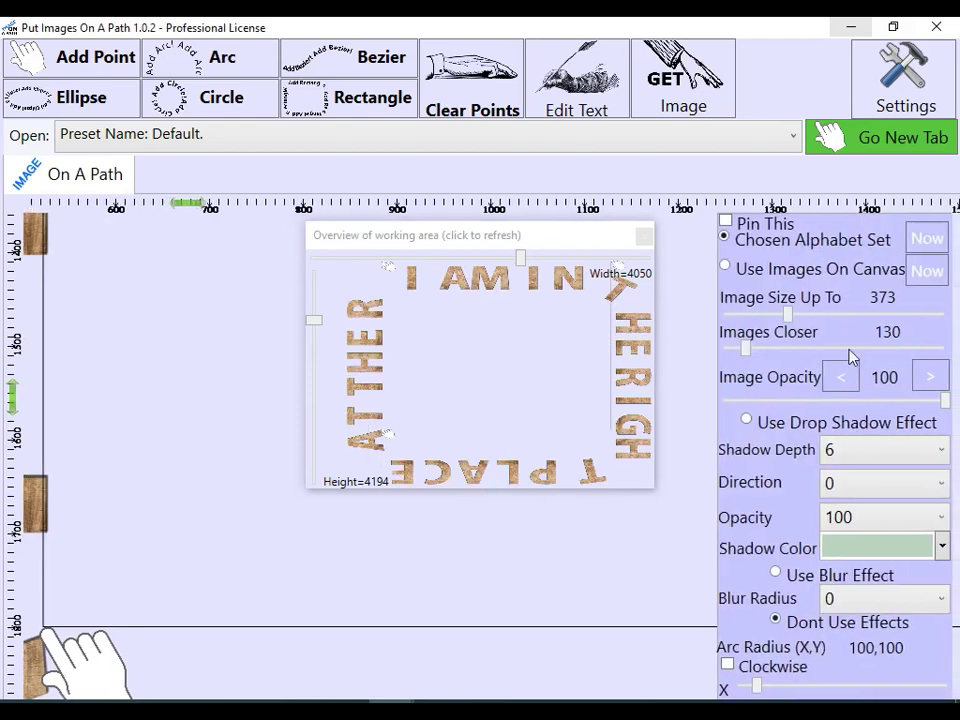
click(644, 237)
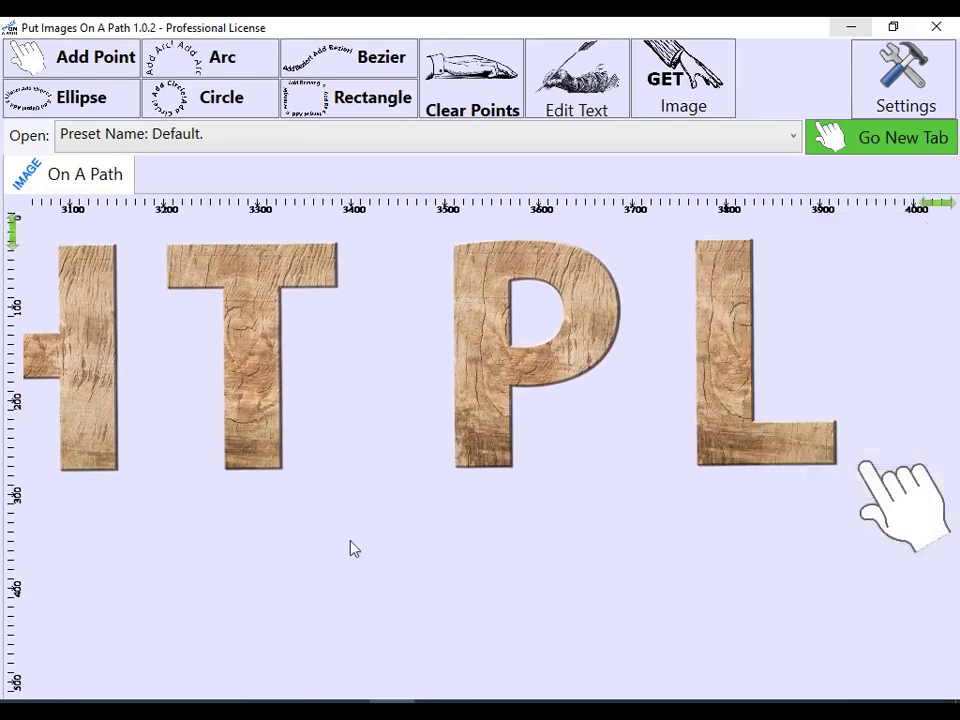
- Set the working area to 5000 wide and 5000 high in the overview window and refresh it
right_click(475, 553)
click(545, 221)
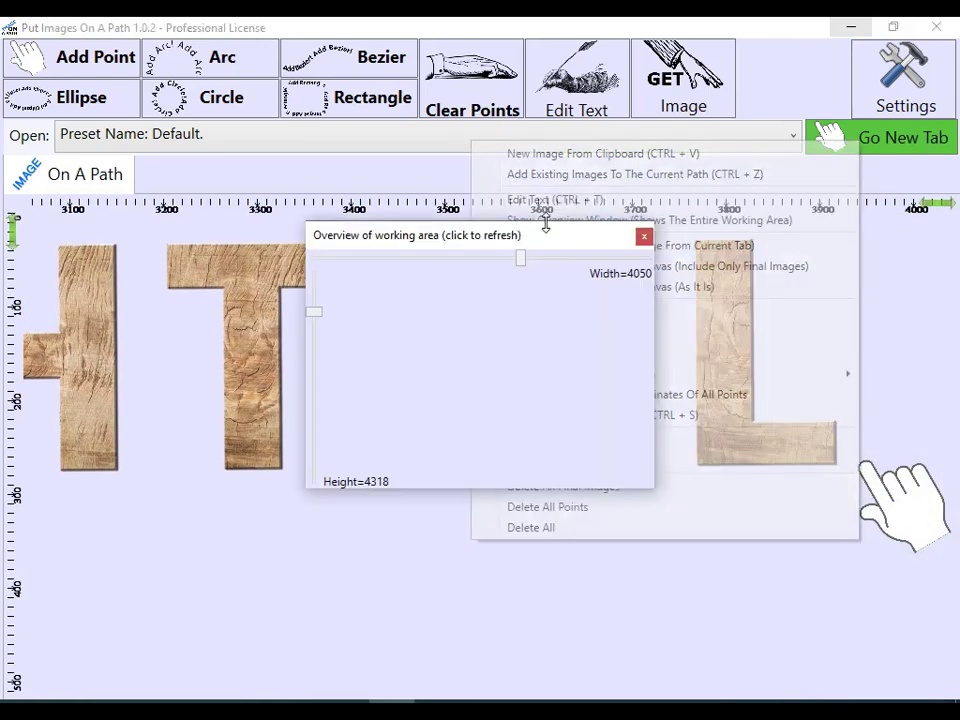
drag(521, 262, 613, 268)
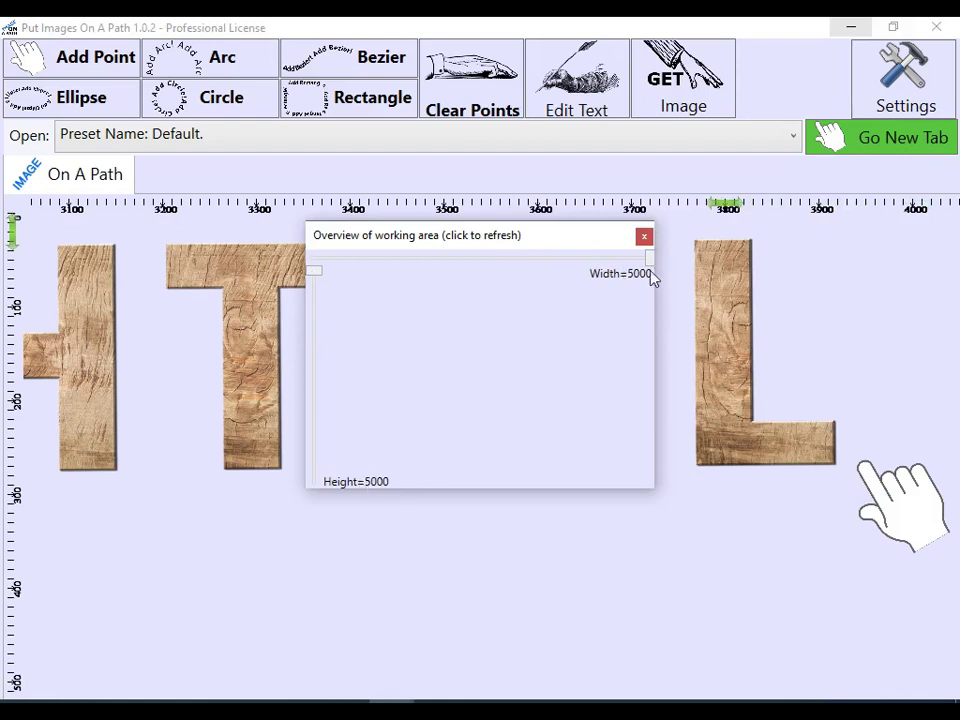
click(670, 487)
scroll(875, 515, right, 1)
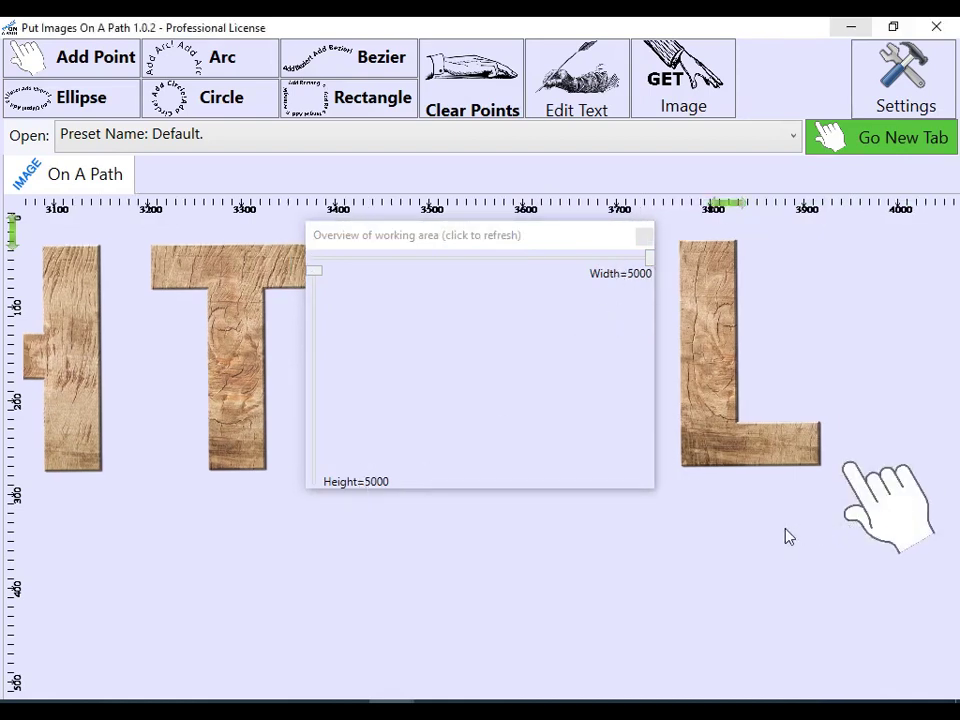
scroll(789, 537, right, 3)
click(486, 336)
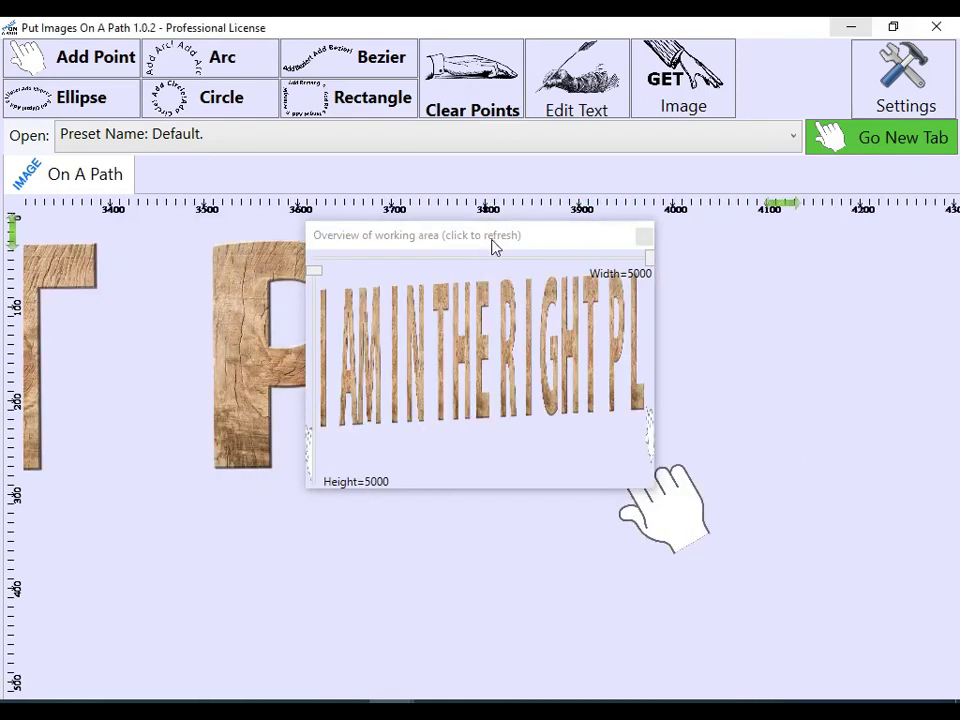
- Extend the straight path's right end point to about 4940 on the horizontal and 300 on the vertical ruler, and close the overview
drag(493, 247, 231, 464)
scroll(761, 508, right, 2)
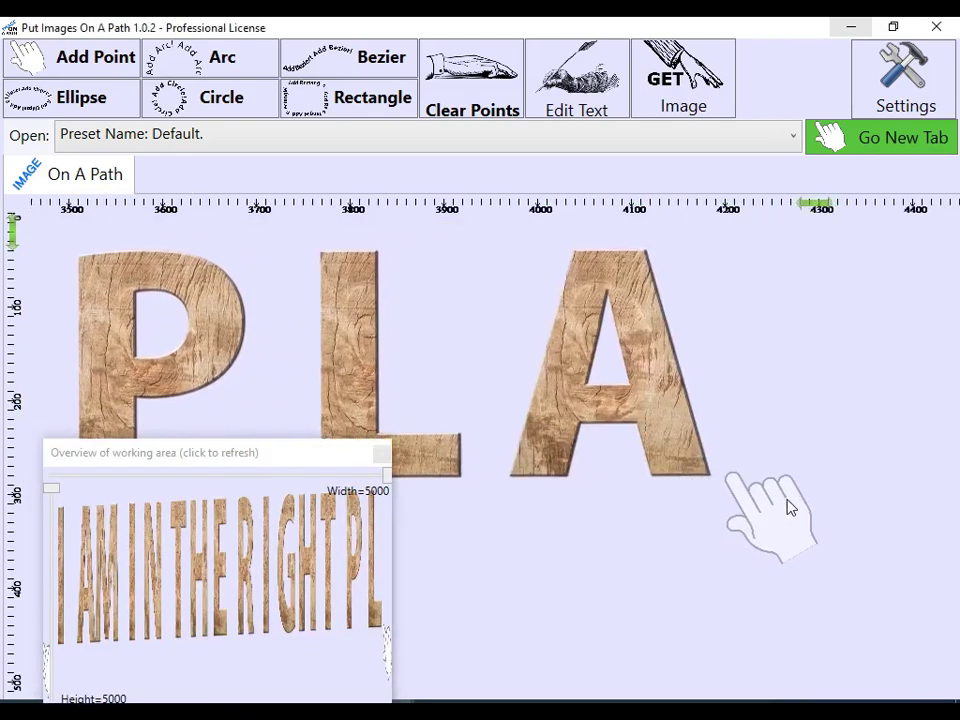
scroll(790, 508, right, 6)
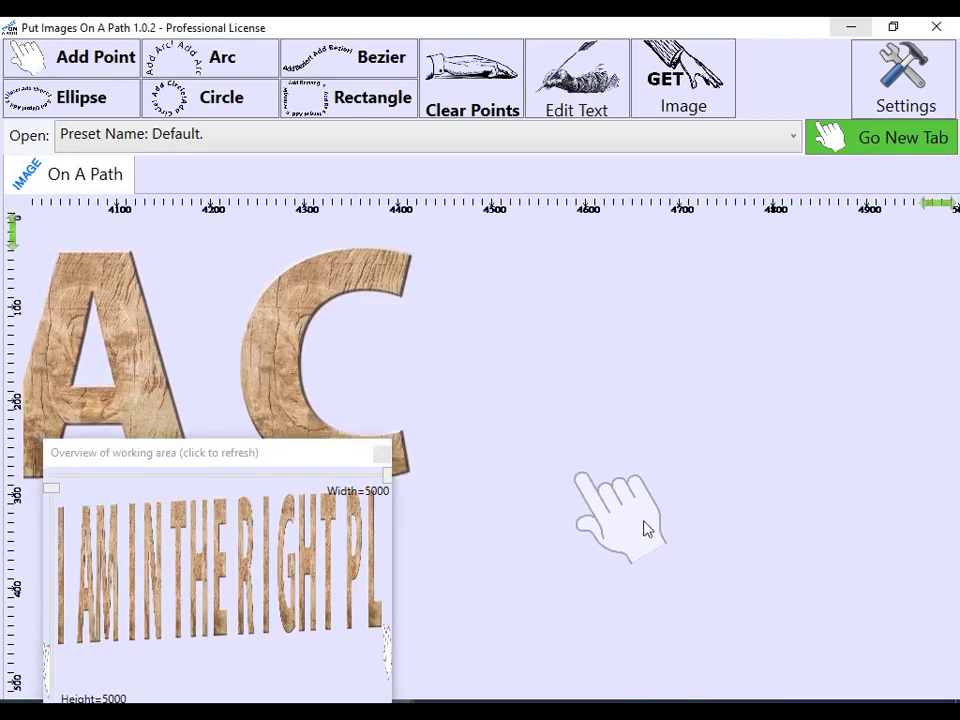
mouse_move(950, 505)
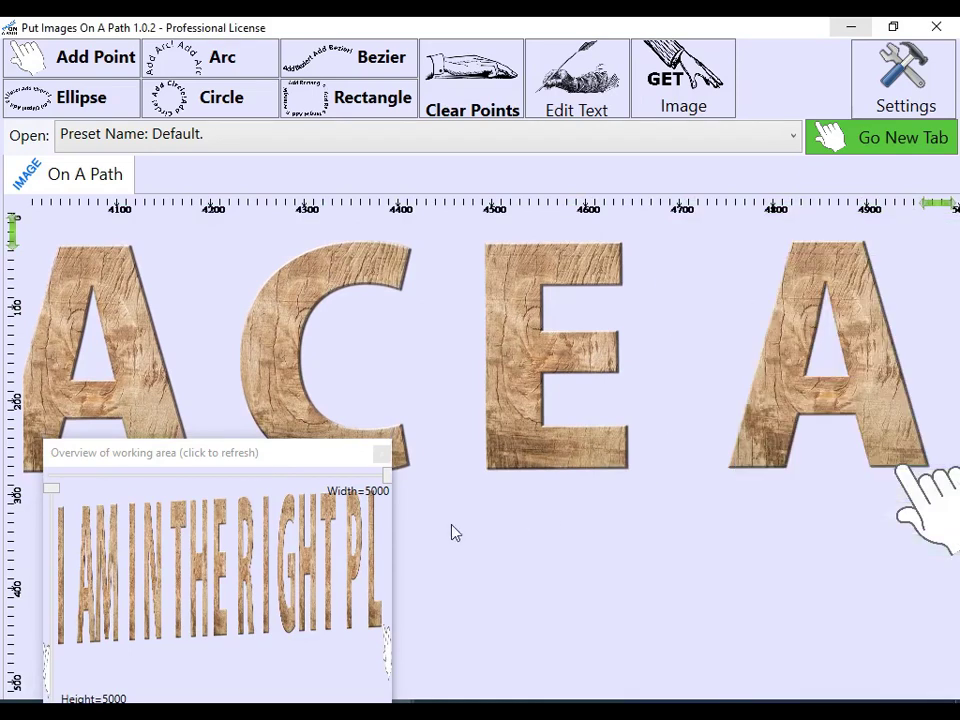
mouse_move(903, 468)
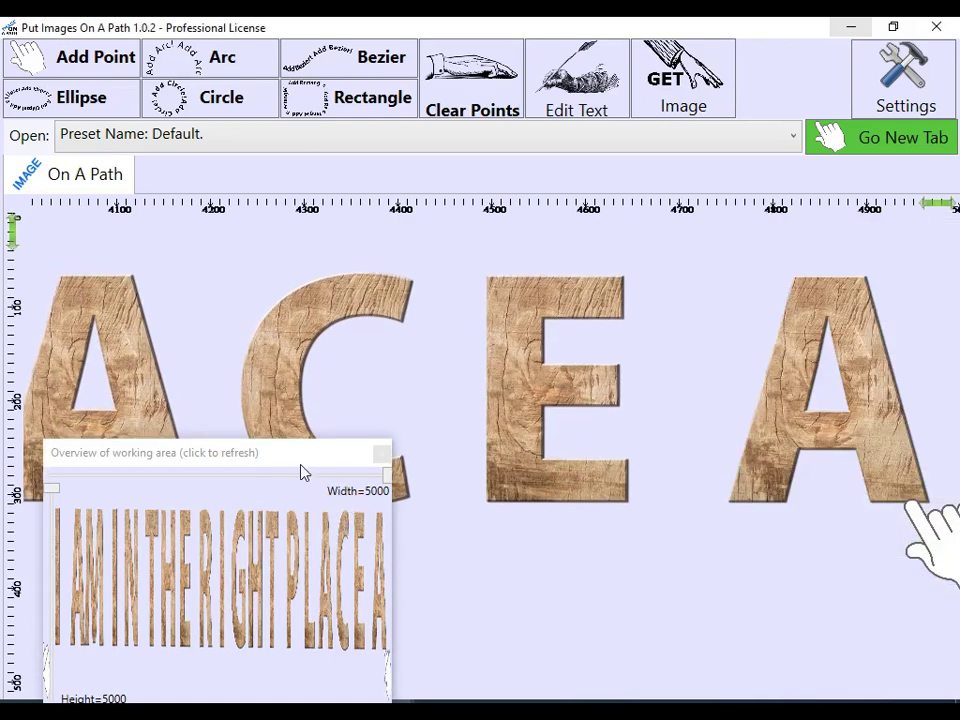
click(381, 456)
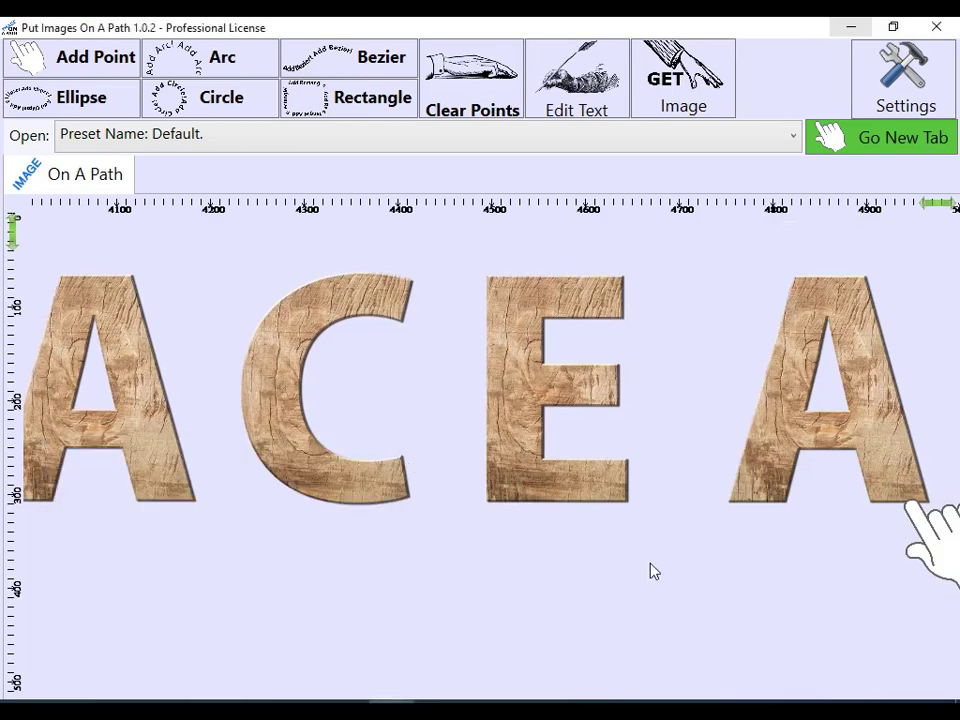